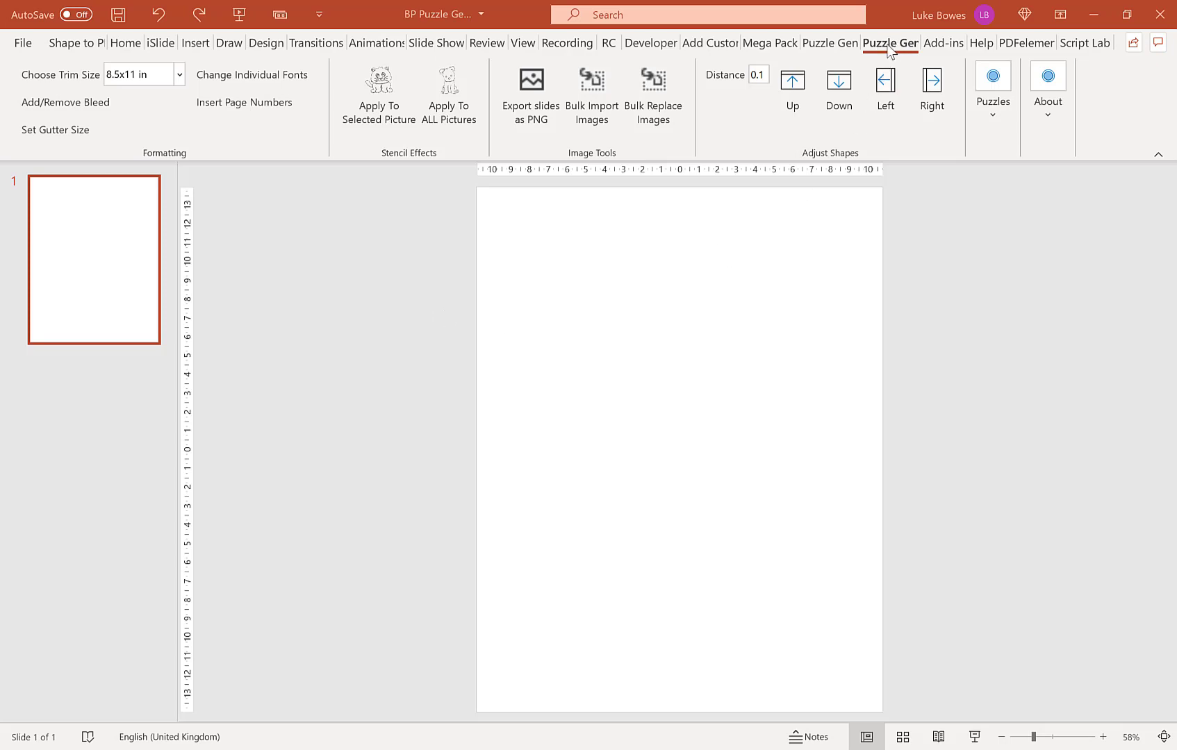
- Keep the Puzzle Gen page trim size at 8.5x11 in
{"action": "left_click", "coordinate": [178, 74]}
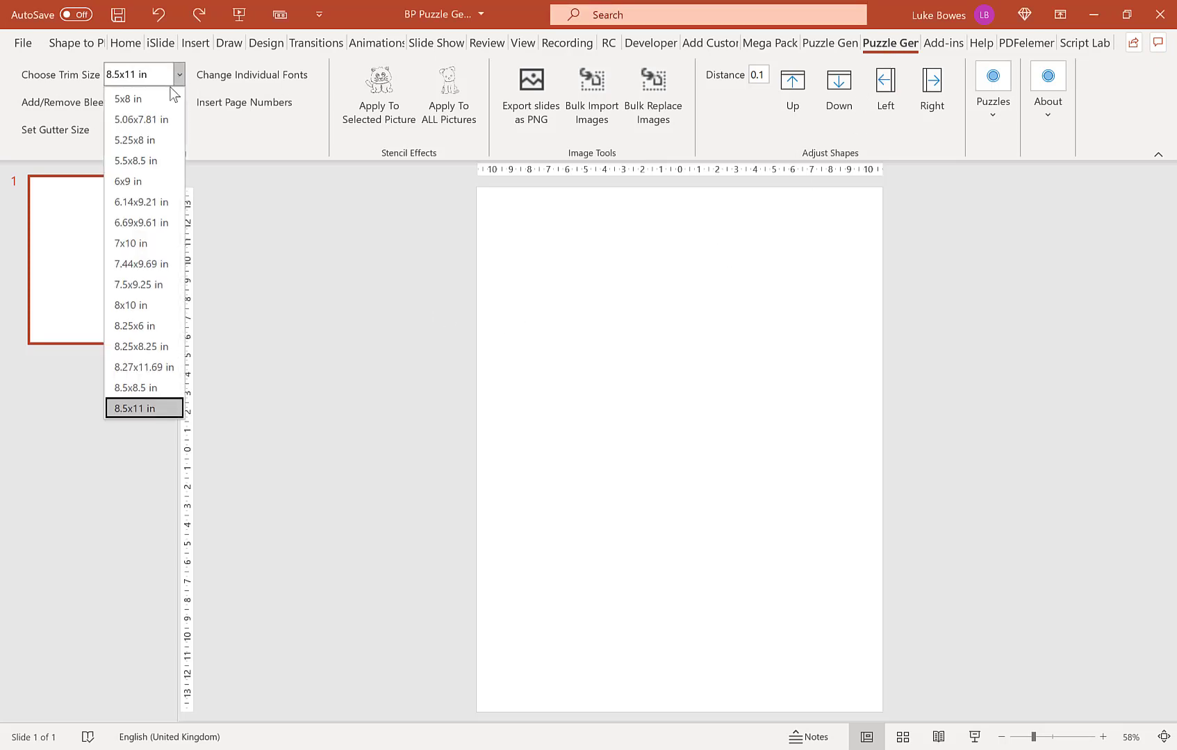
{"action": "left_click", "coordinate": [148, 409]}
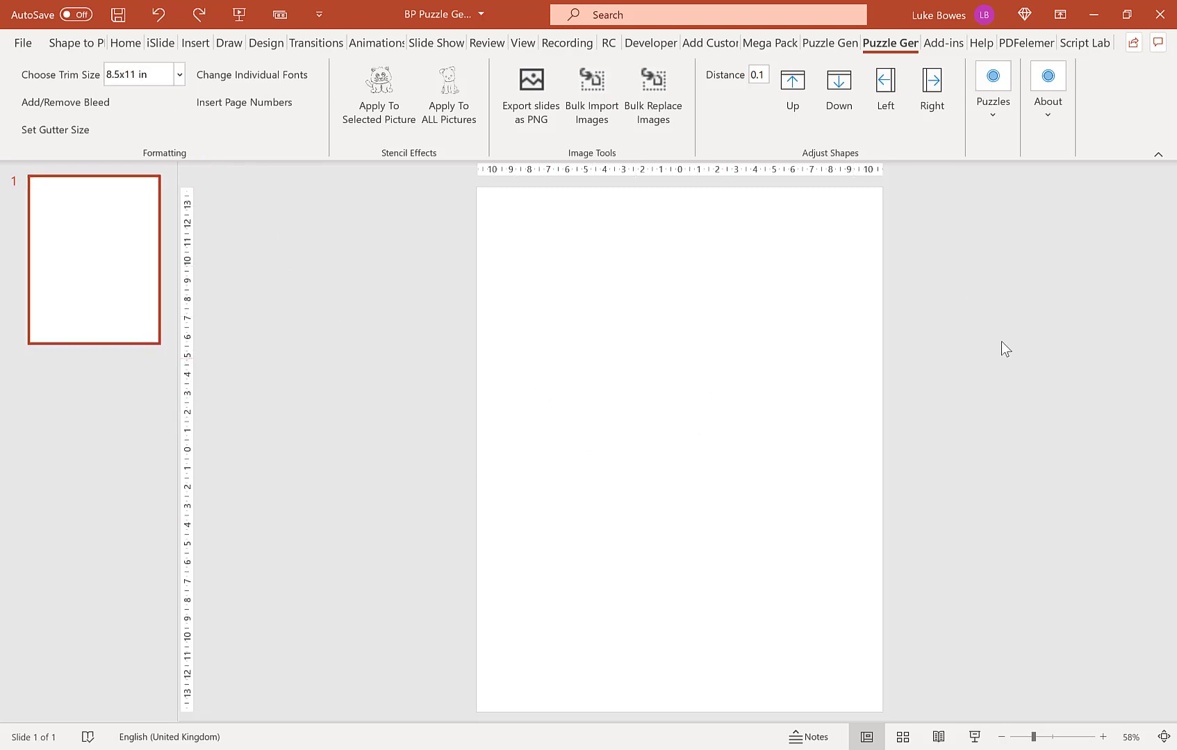
- Launch the Word Puzzle generator from the Puzzles gallery and continue past its game explanation
{"action": "left_click", "coordinate": [1003, 114]}
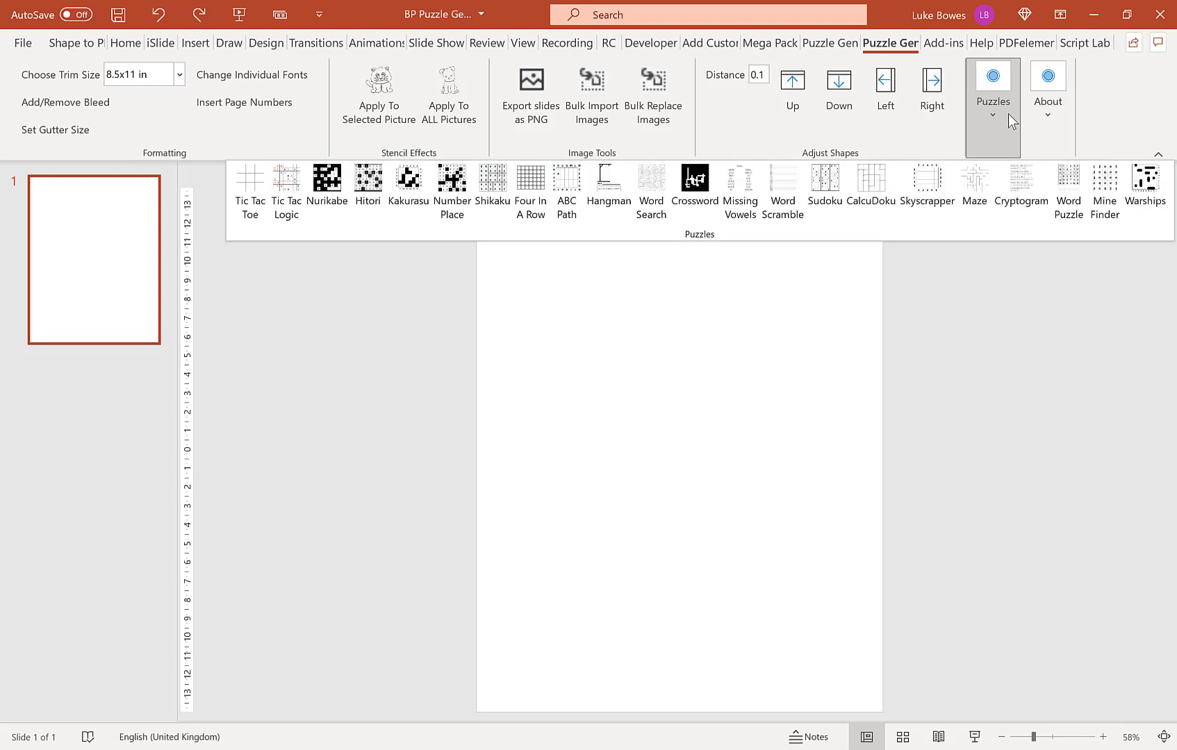
{"action": "left_click", "coordinate": [1074, 211]}
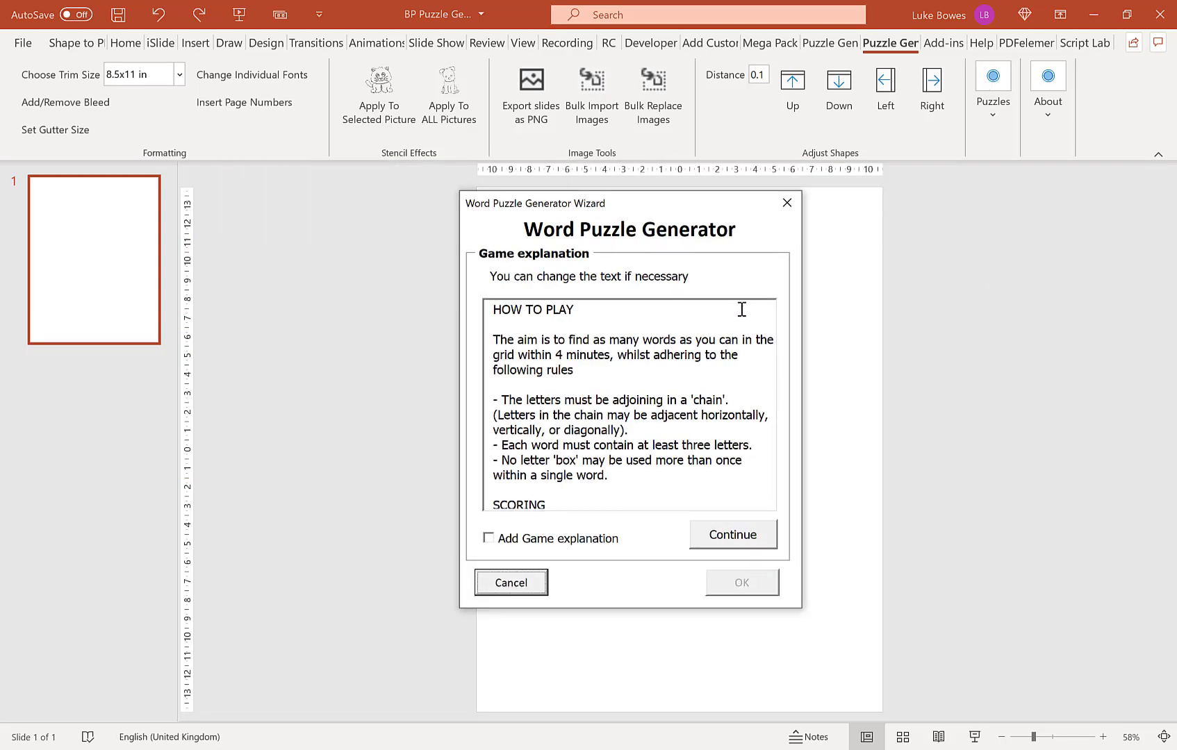
{"action": "mouse_move", "coordinate": [613, 205]}
{"action": "left_mouse_down"}
{"action": "mouse_move", "coordinate": [640, 199]}
{"action": "mouse_move", "coordinate": [628, 197]}
{"action": "left_mouse_up"}
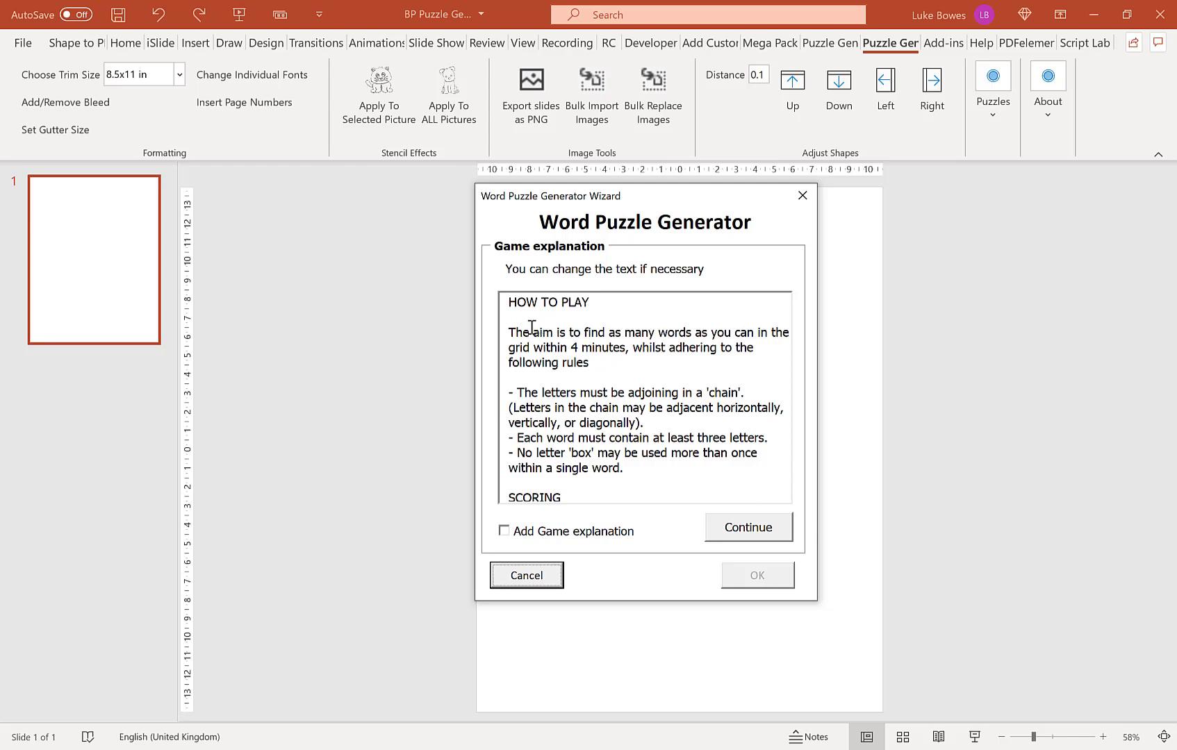
{"action": "left_click", "coordinate": [625, 362]}
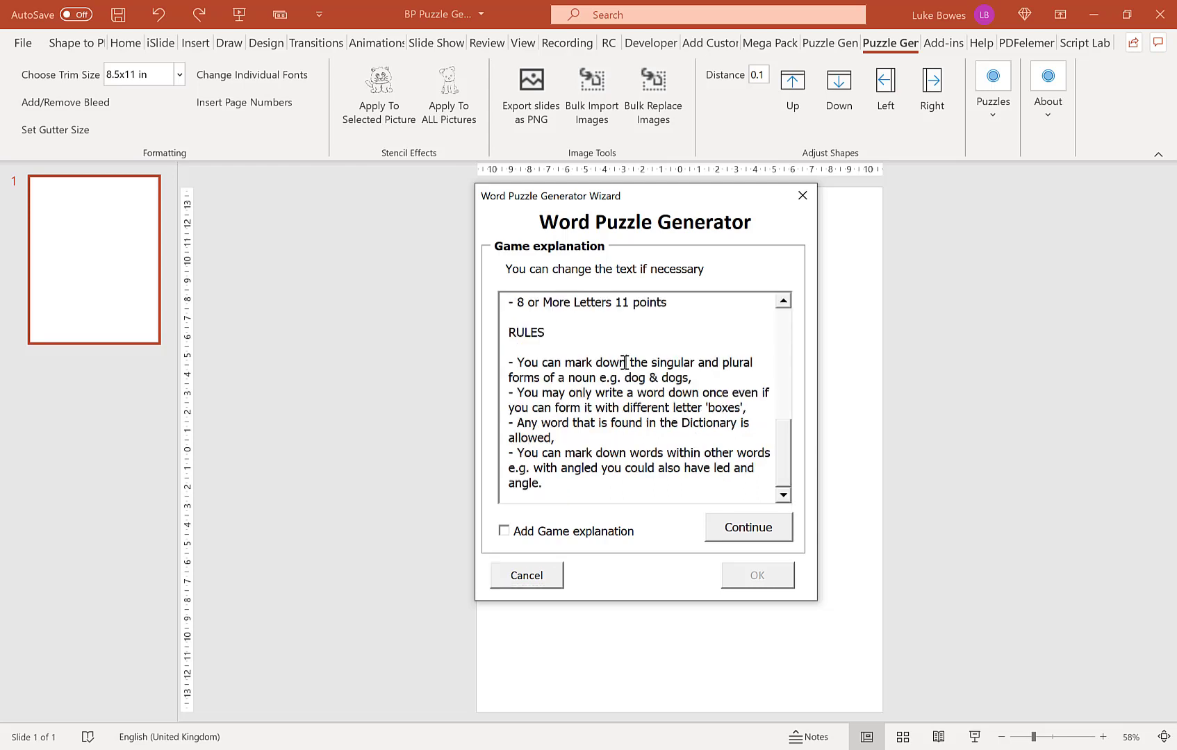
{"action": "left_click", "coordinate": [601, 328]}
{"action": "left_click", "coordinate": [733, 529]}
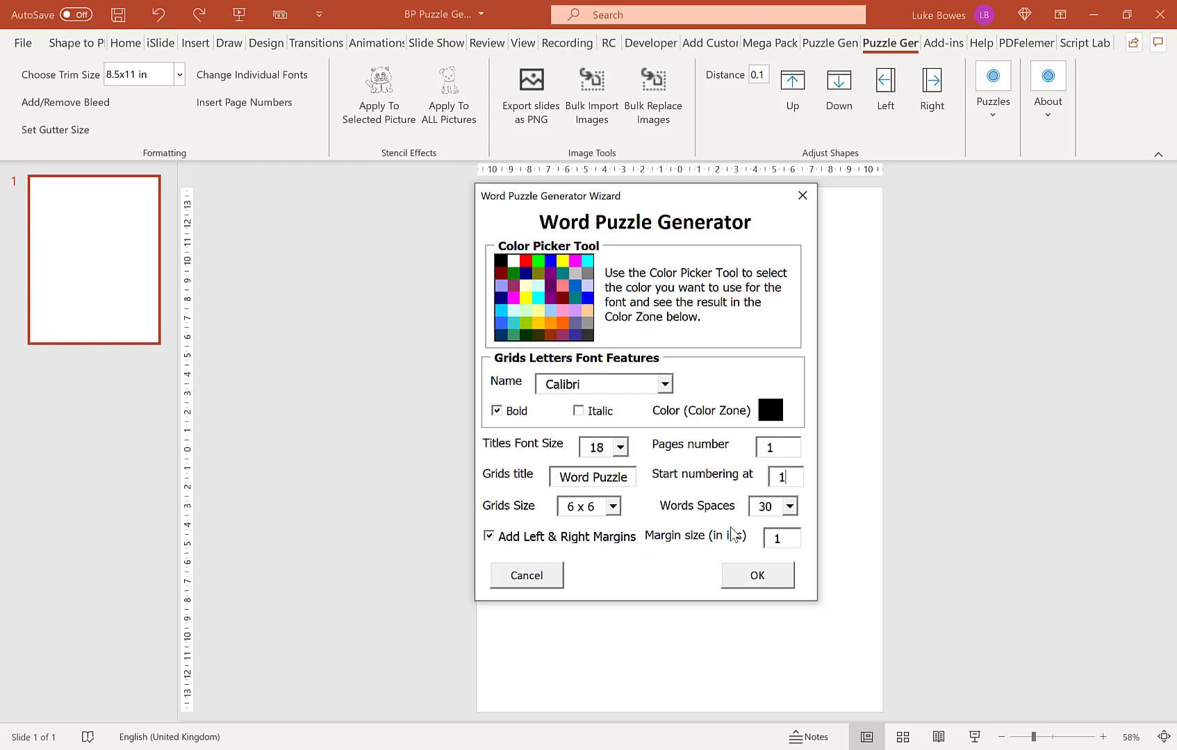
- Color the grid letters dark grey and keep Calibri as their font
{"action": "left_click", "coordinate": [589, 336]}
{"action": "left_click", "coordinate": [664, 384]}
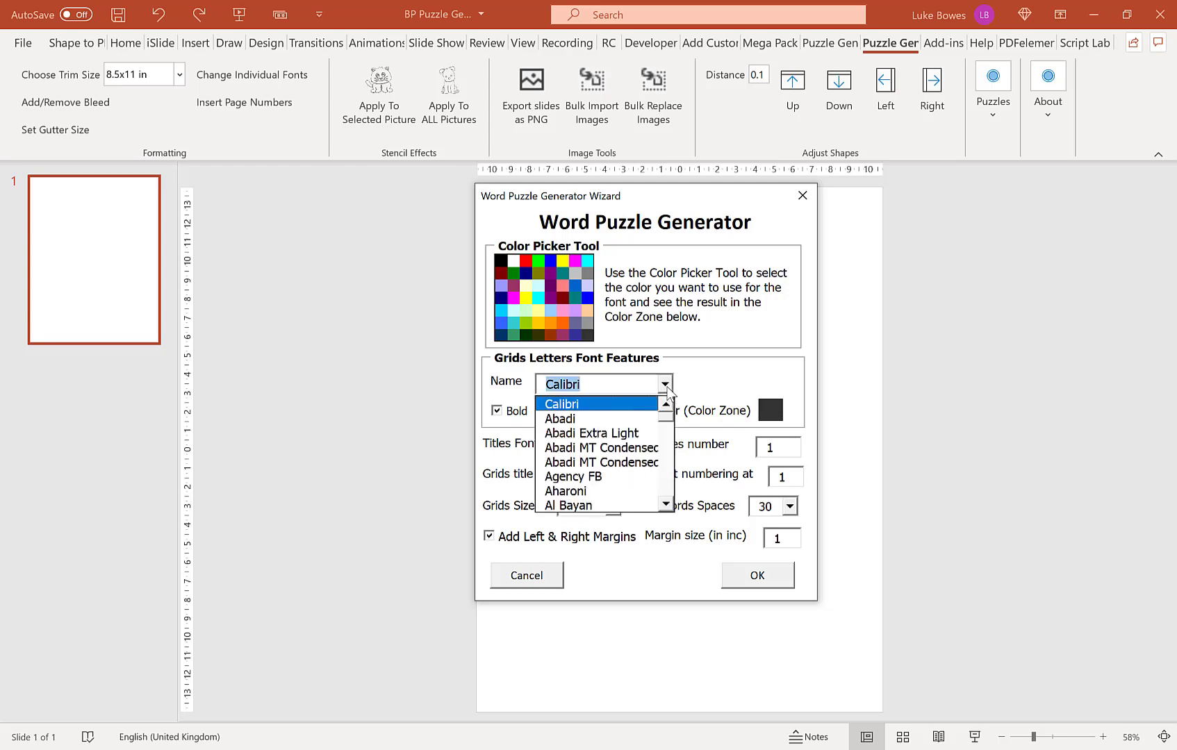
{"action": "scroll", "coordinate": [671, 428], "scroll_direction": "down", "scroll_amount": 6}
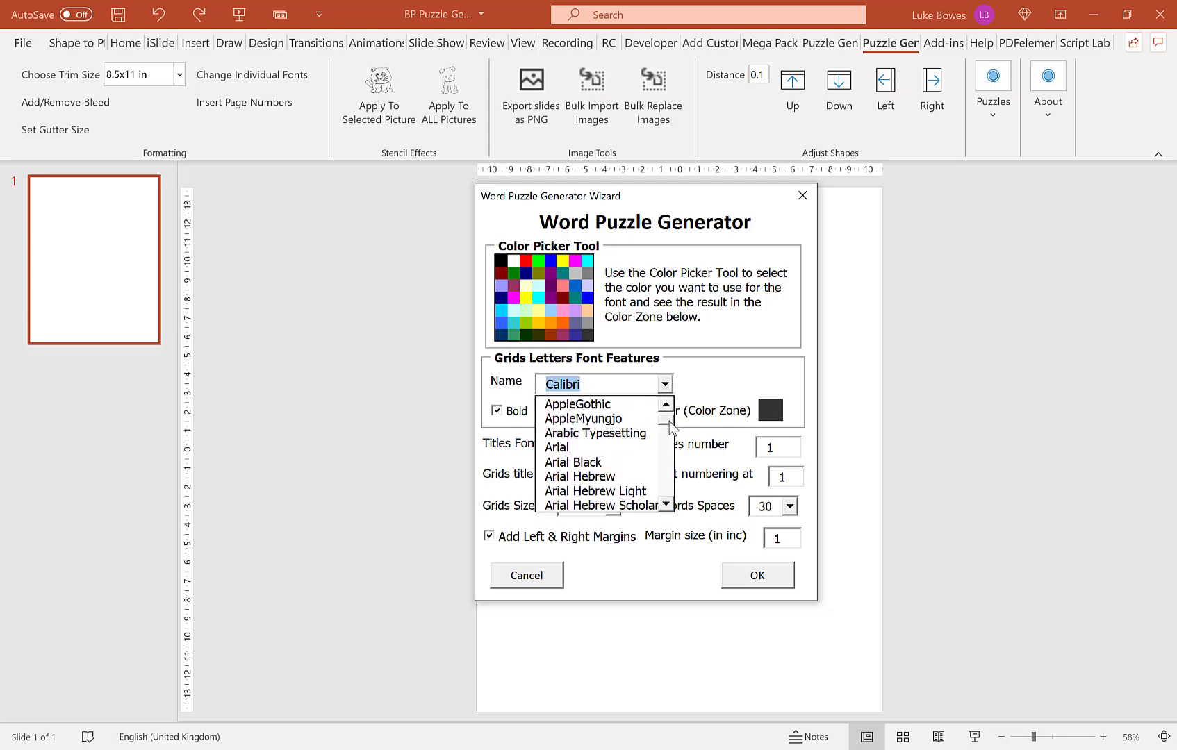
{"action": "mouse_move", "coordinate": [670, 427]}
{"action": "left_mouse_down"}
{"action": "mouse_move", "coordinate": [670, 510]}
{"action": "mouse_move", "coordinate": [666, 406]}
{"action": "left_mouse_up"}
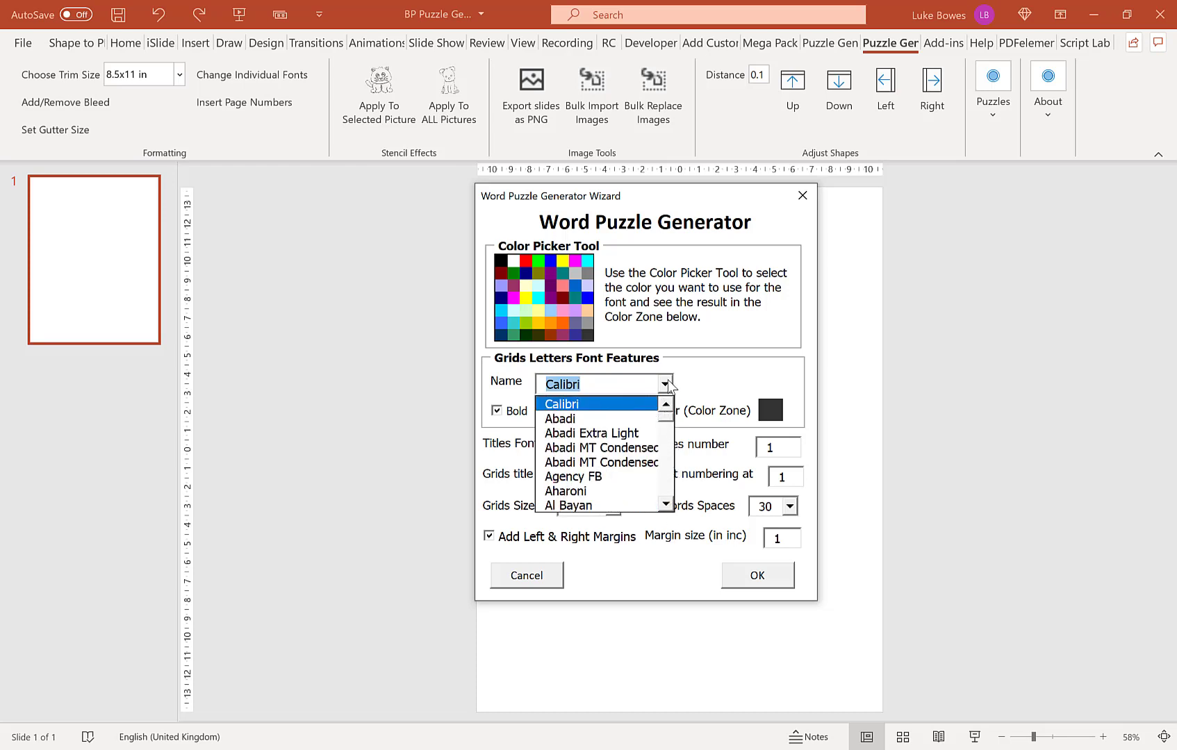
{"action": "left_click", "coordinate": [667, 385]}
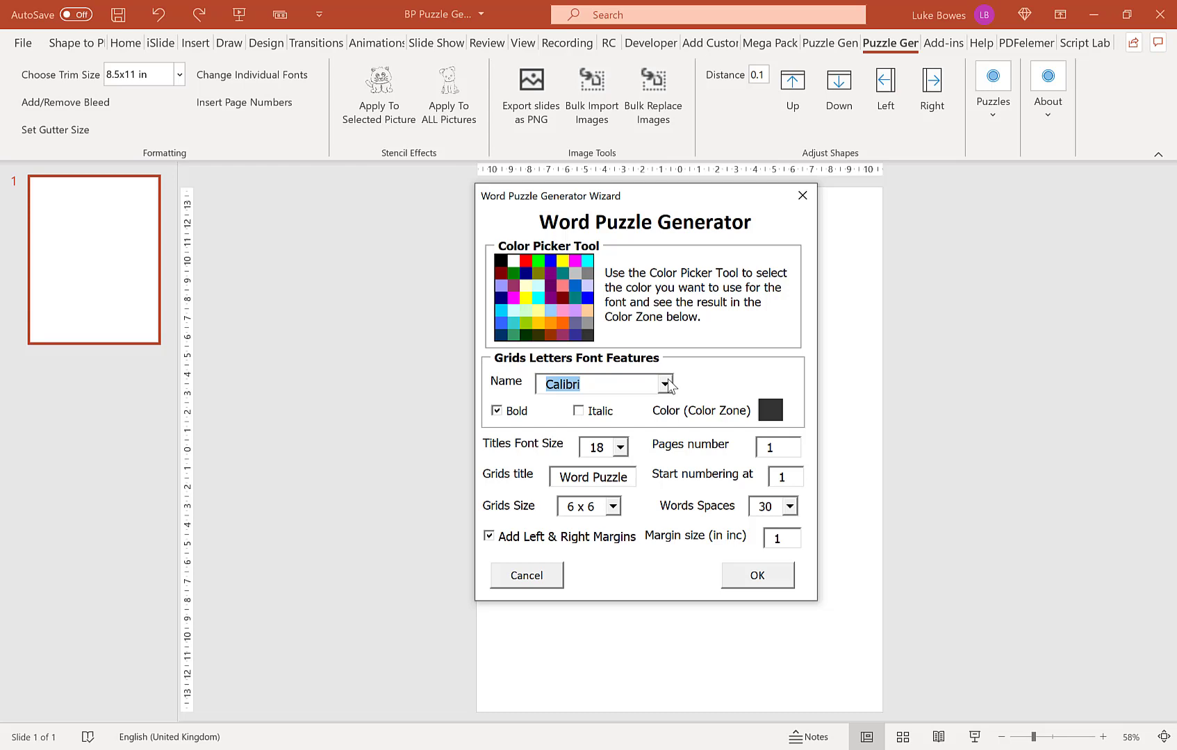
{"action": "left_click", "coordinate": [666, 384]}
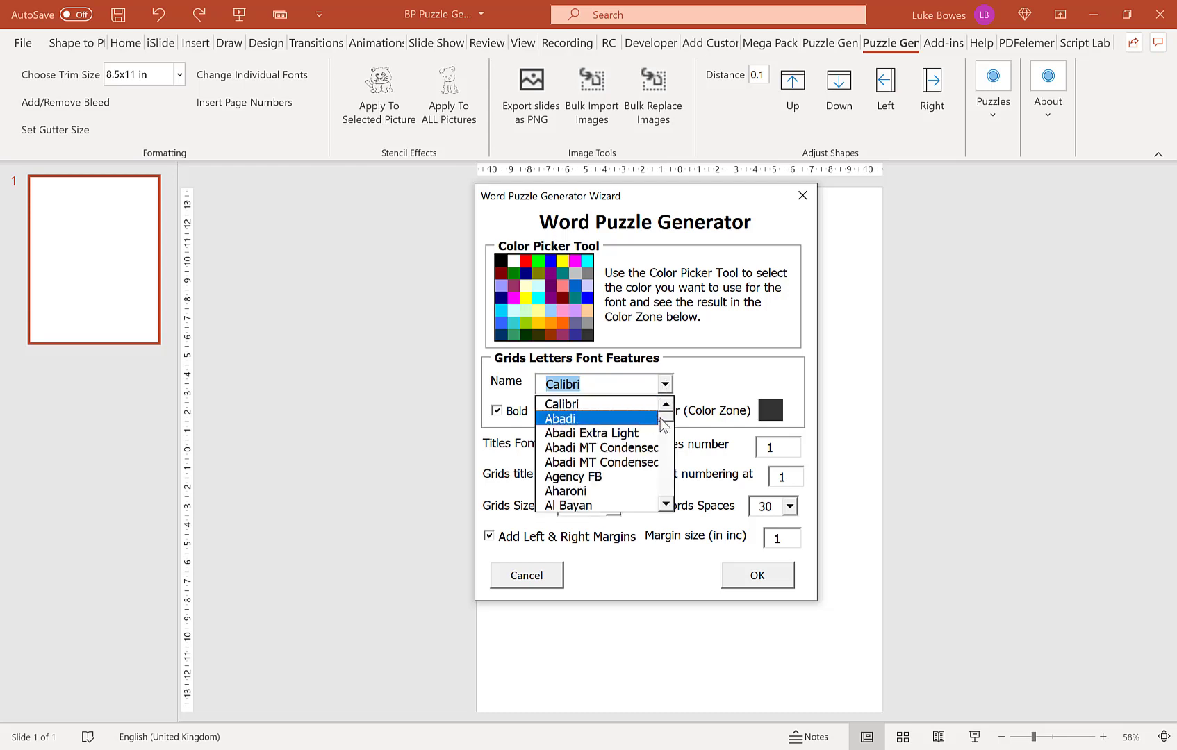
{"action": "mouse_move", "coordinate": [667, 425]}
{"action": "left_mouse_down"}
{"action": "mouse_move", "coordinate": [669, 460]}
{"action": "mouse_move", "coordinate": [681, 408]}
{"action": "left_mouse_up"}
{"action": "left_click", "coordinate": [666, 384]}
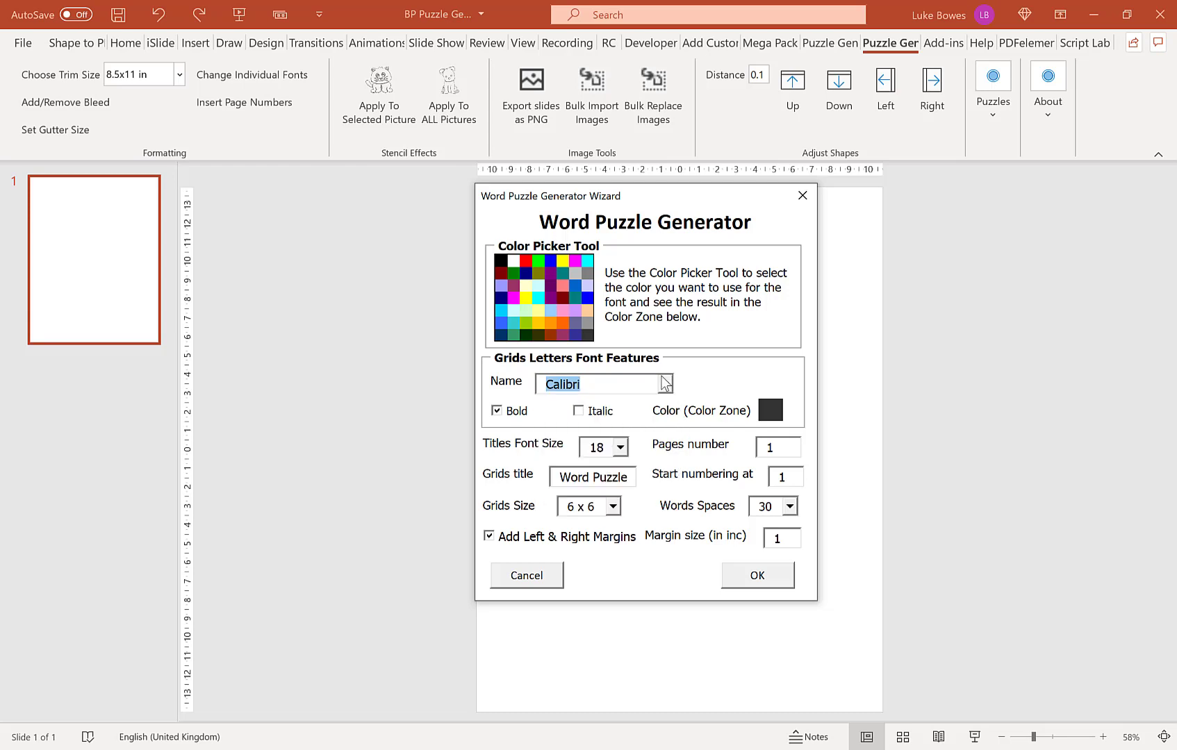
- Leave title font size at 18 and set the number of pages to 10
{"action": "left_click", "coordinate": [620, 449]}
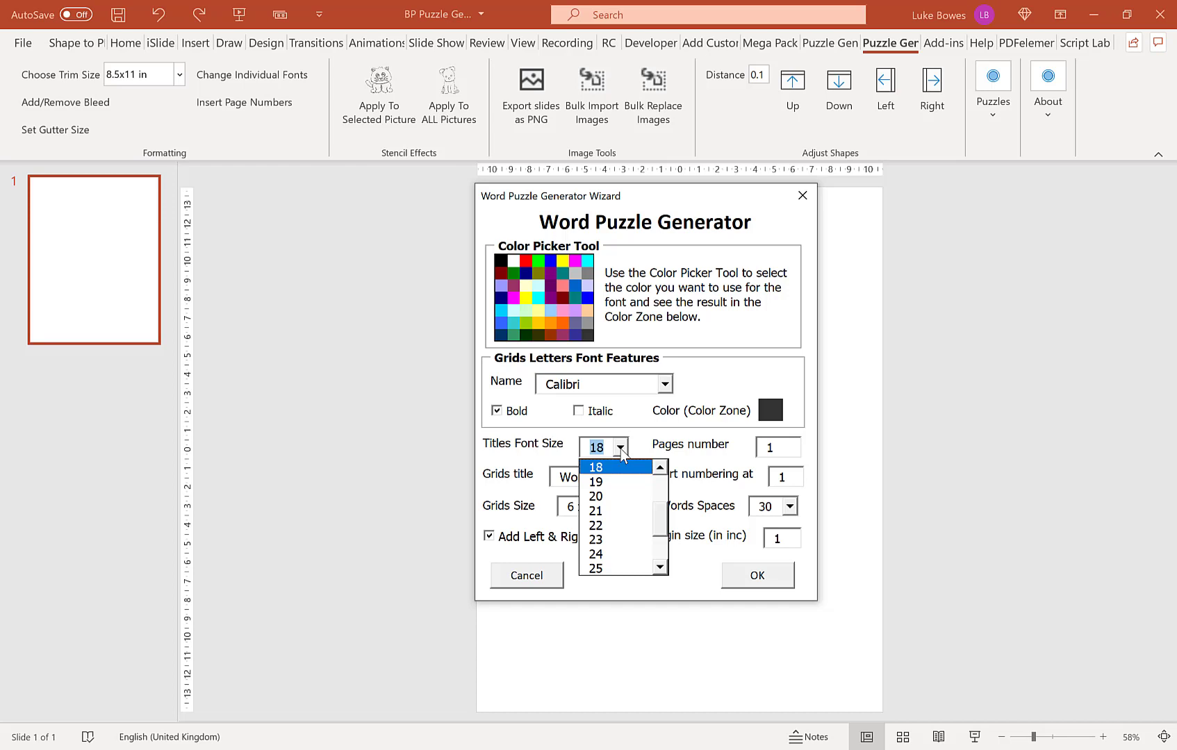
{"action": "left_click_drag", "start_coordinate": [663, 519], "coordinate": [662, 568]}
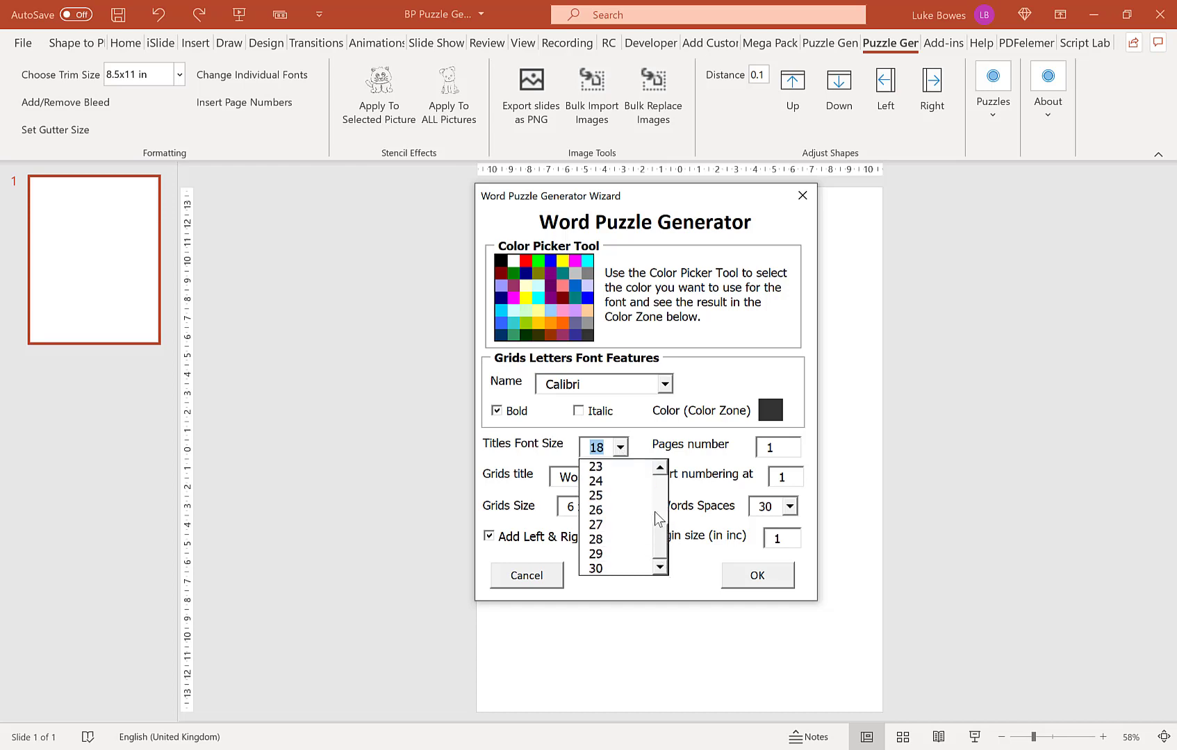
{"action": "mouse_move", "coordinate": [654, 512]}
{"action": "left_mouse_down"}
{"action": "mouse_move", "coordinate": [656, 486]}
{"action": "mouse_move", "coordinate": [656, 528]}
{"action": "mouse_move", "coordinate": [653, 506]}
{"action": "left_mouse_up"}
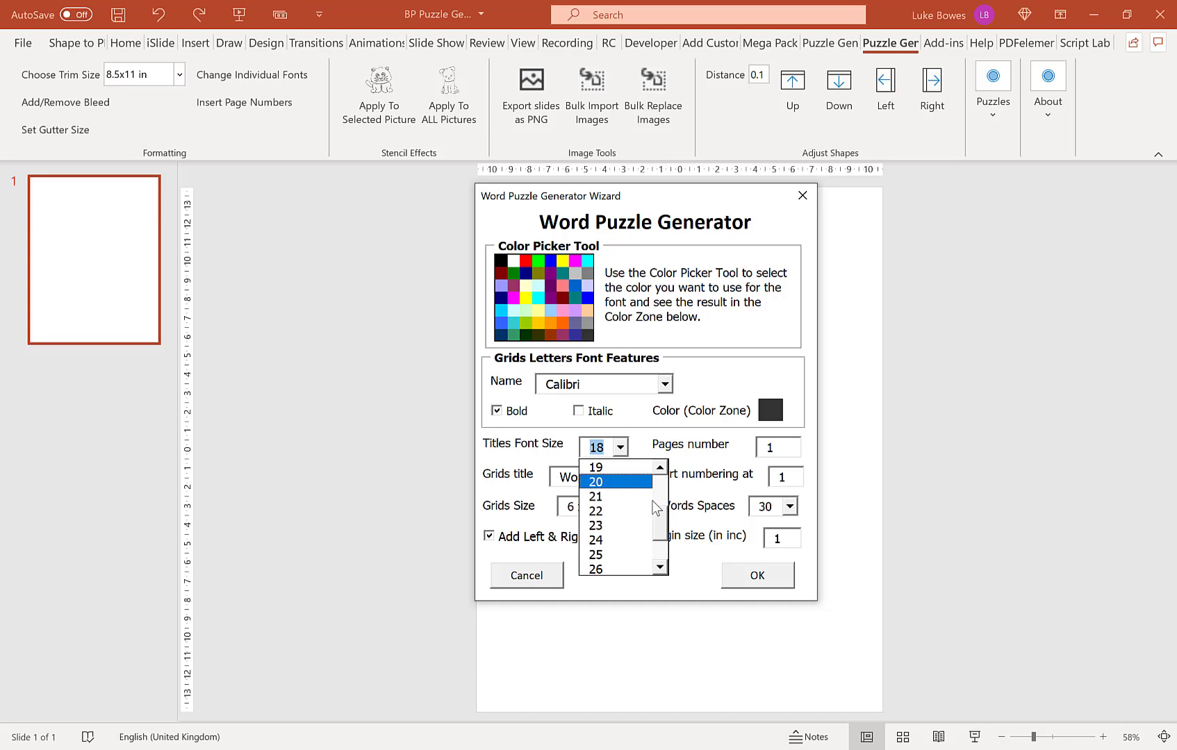
{"action": "left_click", "coordinate": [622, 449]}
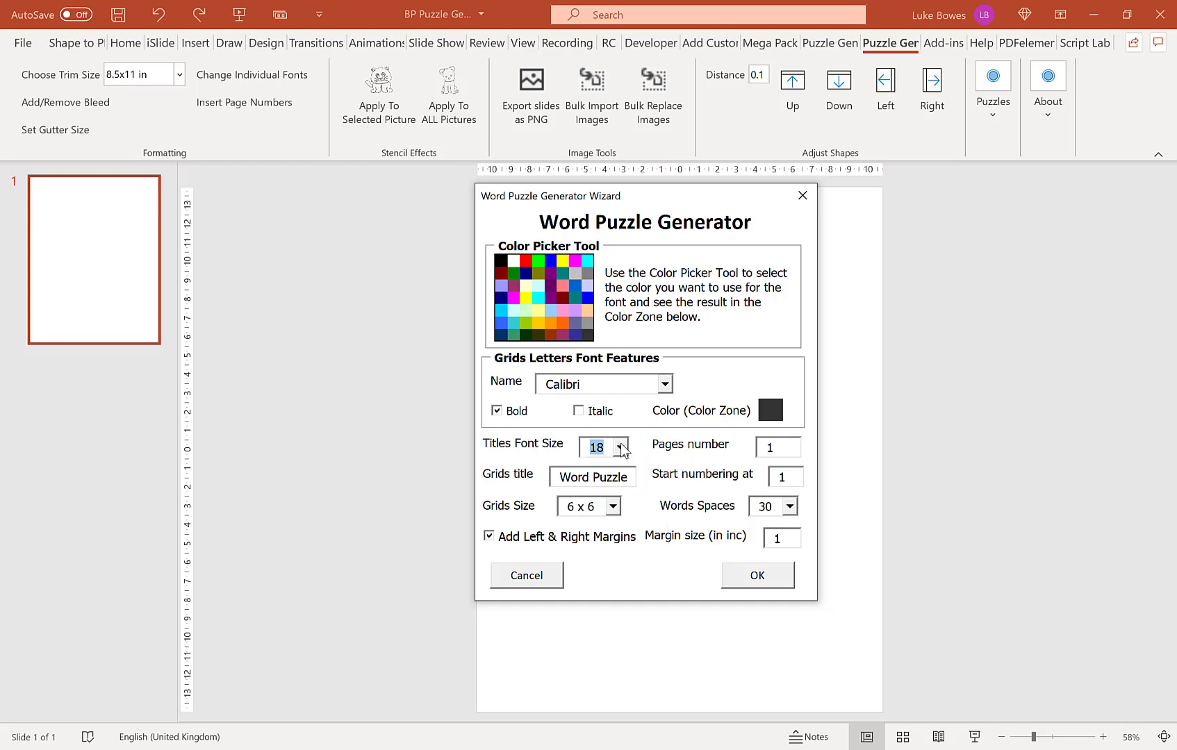
{"action": "left_click", "coordinate": [782, 449]}
{"action": "type", "text": "0"}
- Set the page numbering to start at 1
{"action": "left_click", "coordinate": [614, 477]}
{"action": "left_click", "coordinate": [785, 477]}
{"action": "left_click_drag", "start_coordinate": [785, 478], "coordinate": [772, 479]}
{"action": "type", "text": "21"}
{"action": "left_click_drag", "start_coordinate": [793, 472], "coordinate": [764, 477]}
{"action": "type", "text": "1"}
- Choose 4 x 4 grids and 15 word spaces, and select the margin value for 0.75
{"action": "left_click", "coordinate": [597, 507]}
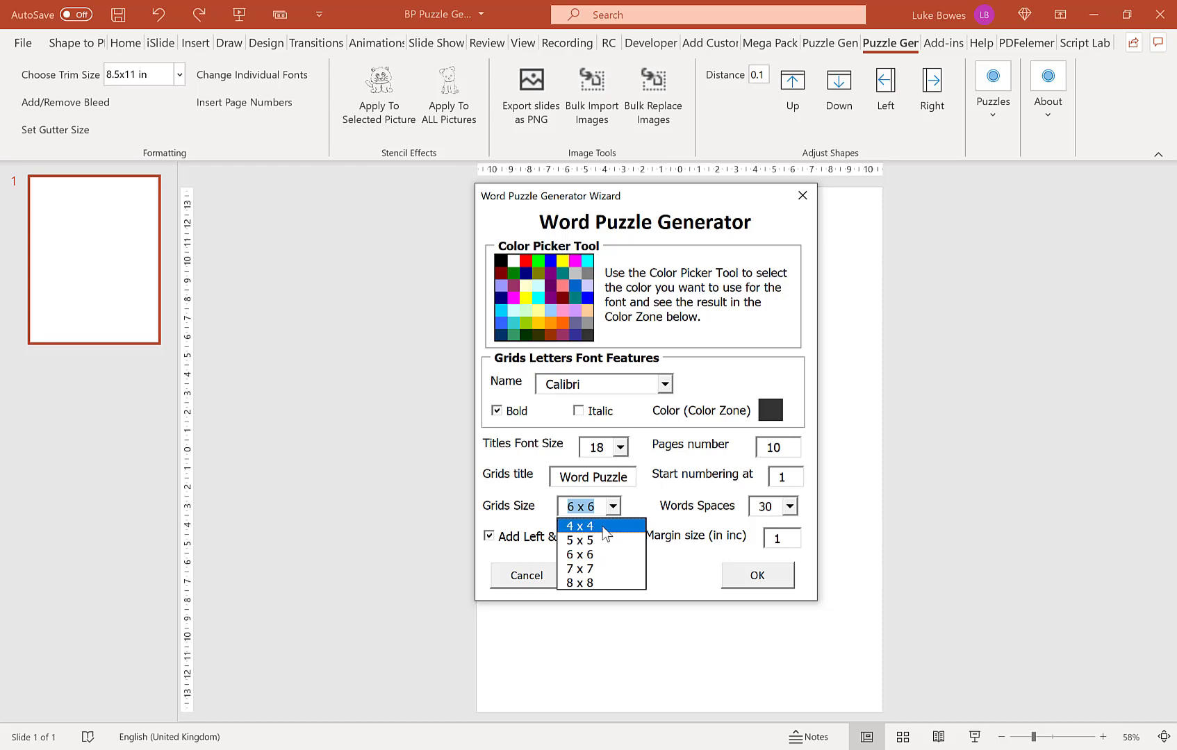
{"action": "left_click", "coordinate": [603, 528]}
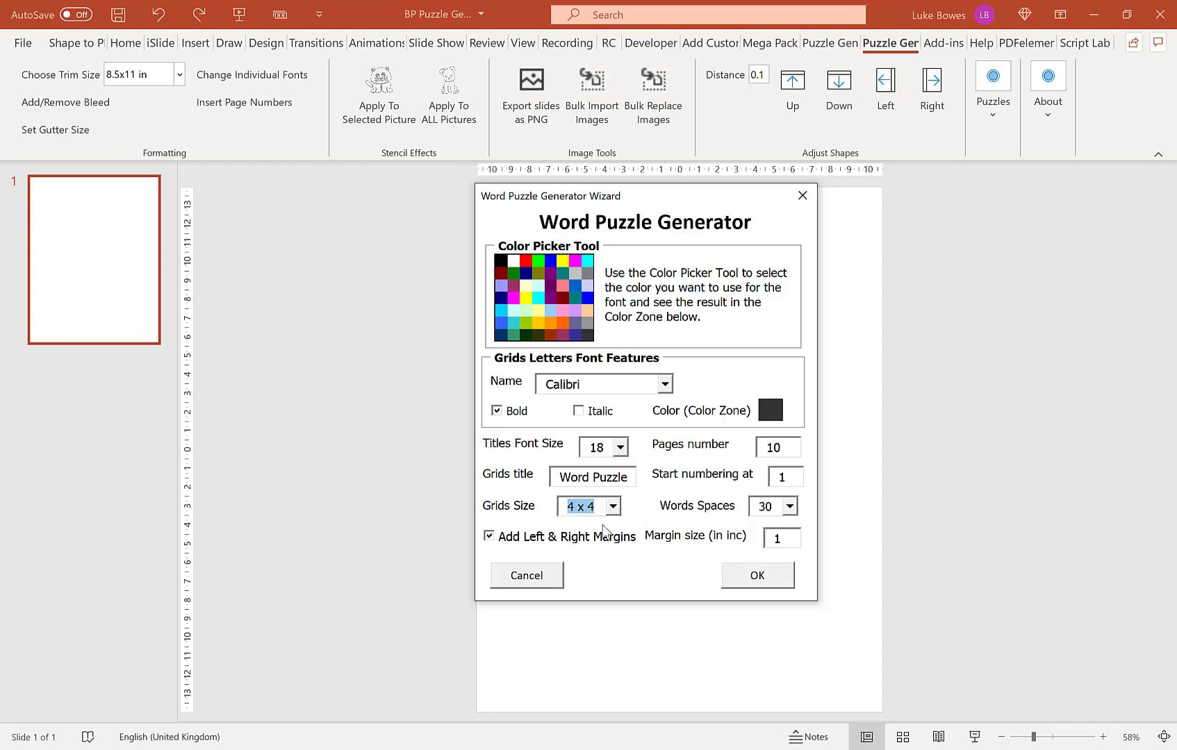
{"action": "left_click", "coordinate": [612, 506]}
{"action": "left_click", "coordinate": [611, 510]}
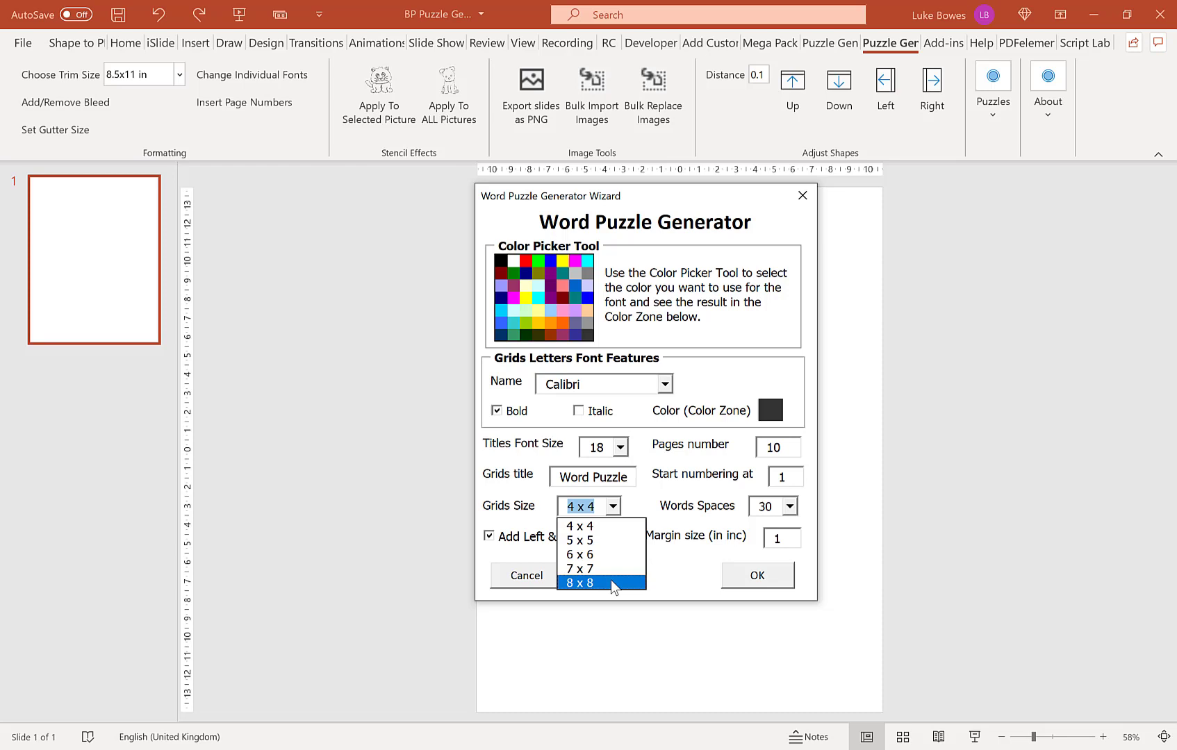
{"action": "left_click", "coordinate": [616, 526]}
{"action": "left_click", "coordinate": [790, 506]}
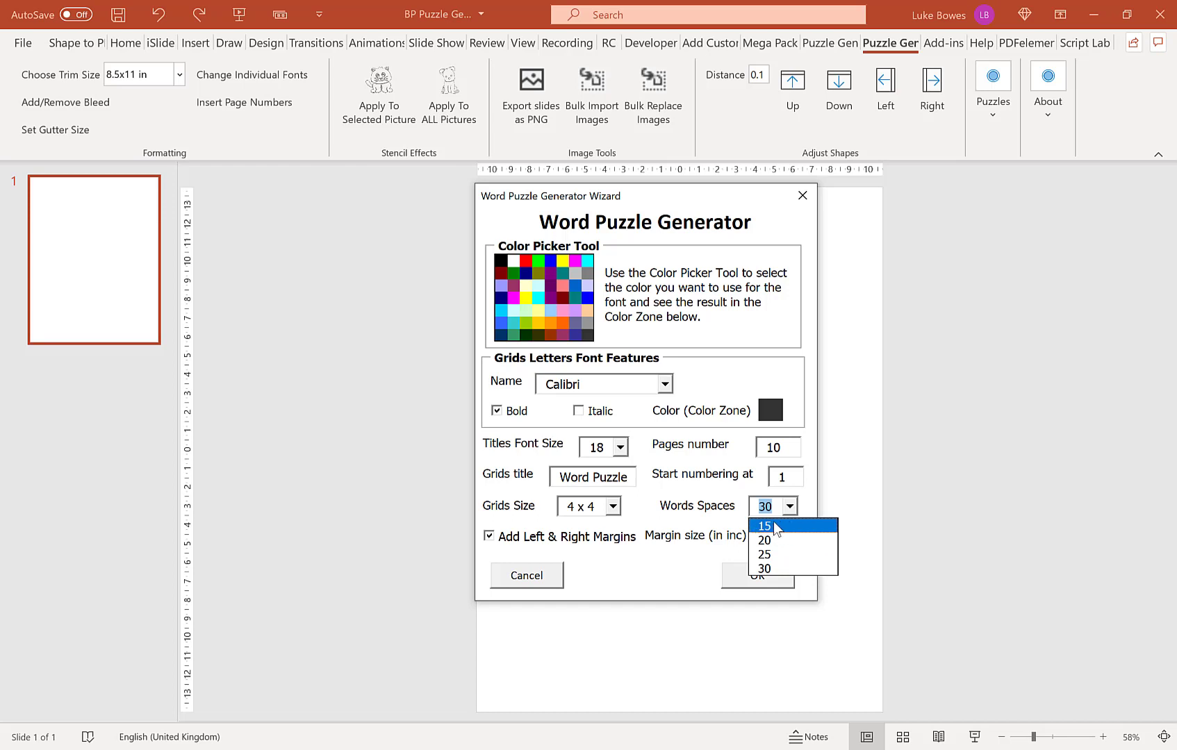
{"action": "left_click", "coordinate": [771, 527]}
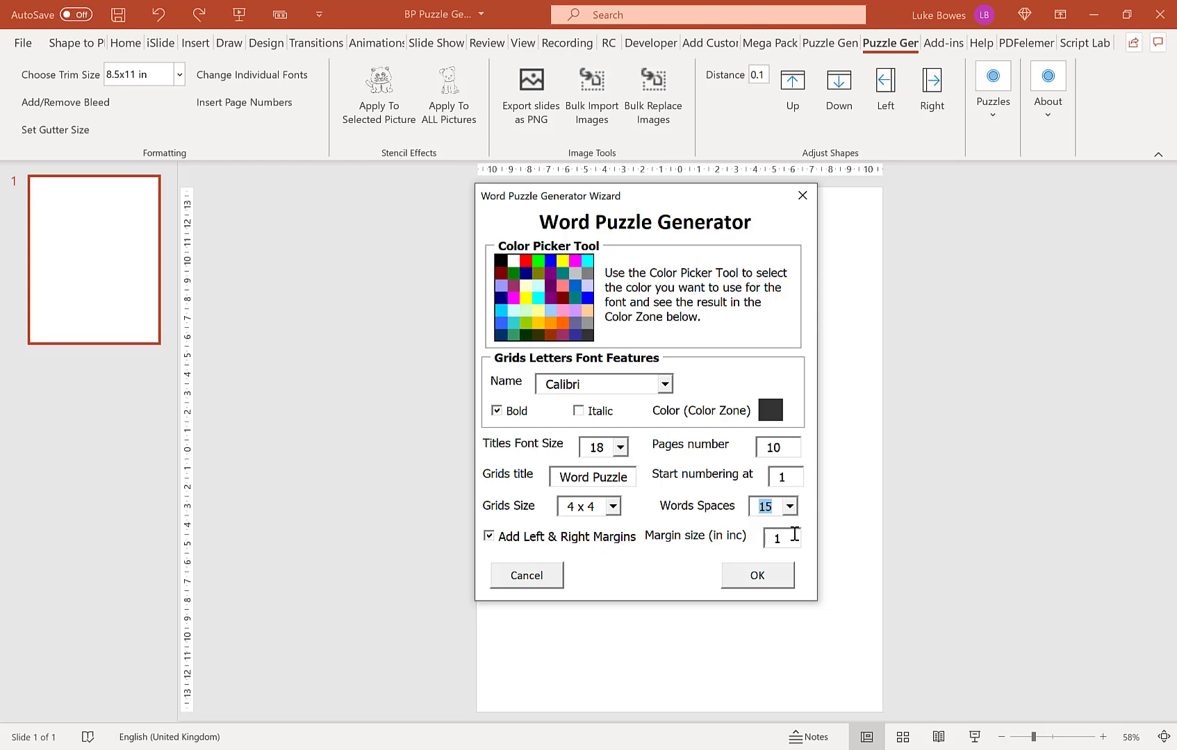
{"action": "left_click_drag", "start_coordinate": [792, 539], "coordinate": [734, 538]}
- Generate the ten puzzle slides and look over the resulting slide thumbnails
{"action": "left_click", "coordinate": [769, 580]}
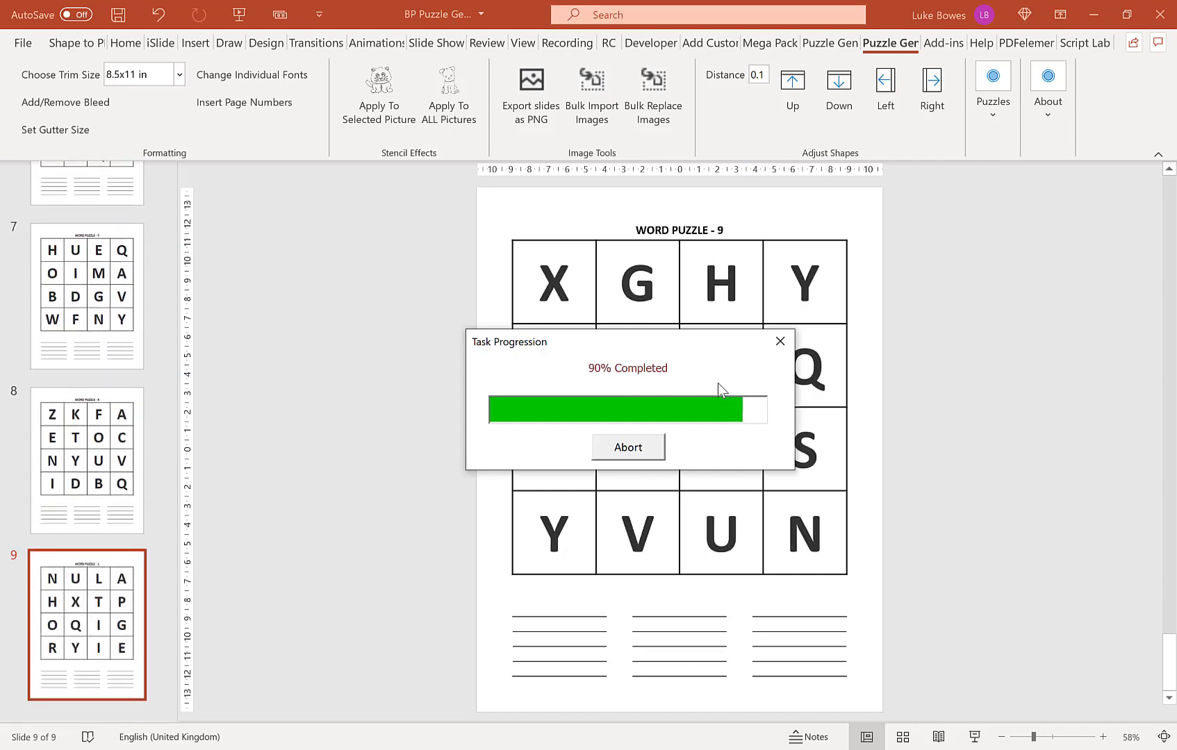
{"action": "left_click", "coordinate": [761, 458]}
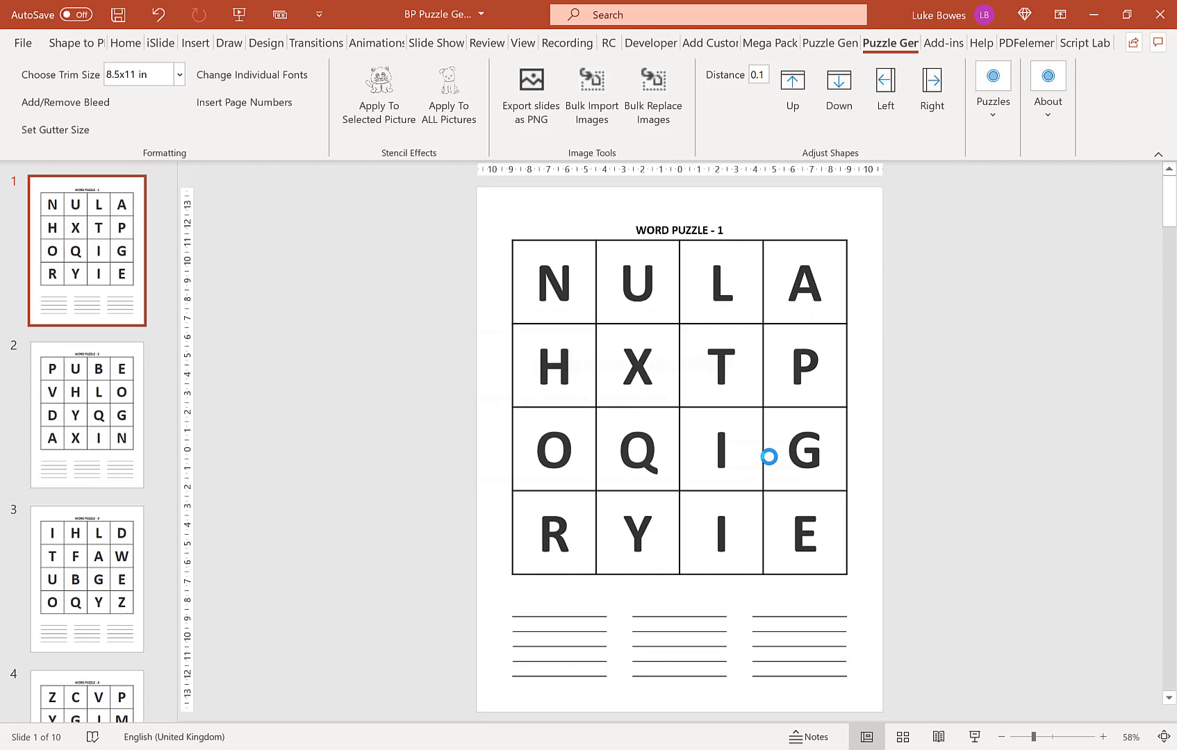
{"action": "left_click_drag", "start_coordinate": [169, 248], "coordinate": [189, 184]}
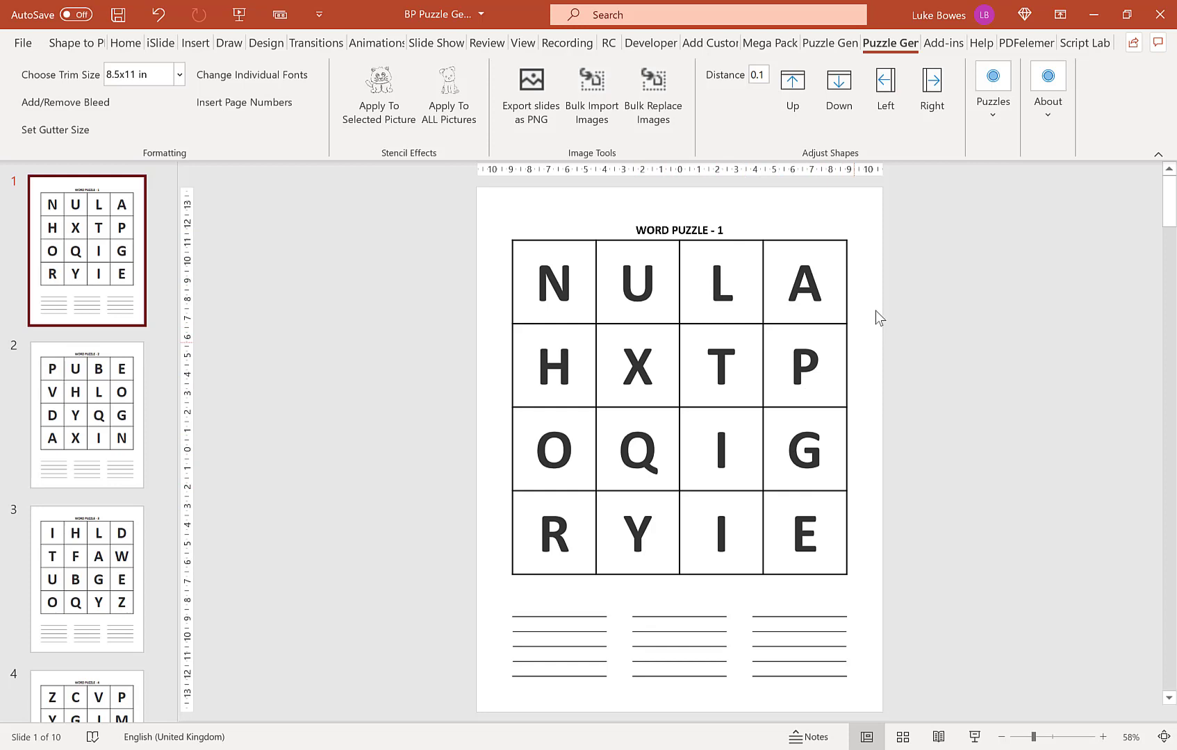
- Check slides 2 and 3, then select slide 1's answer-lines table
{"action": "left_click", "coordinate": [90, 410]}
{"action": "left_click", "coordinate": [109, 555]}
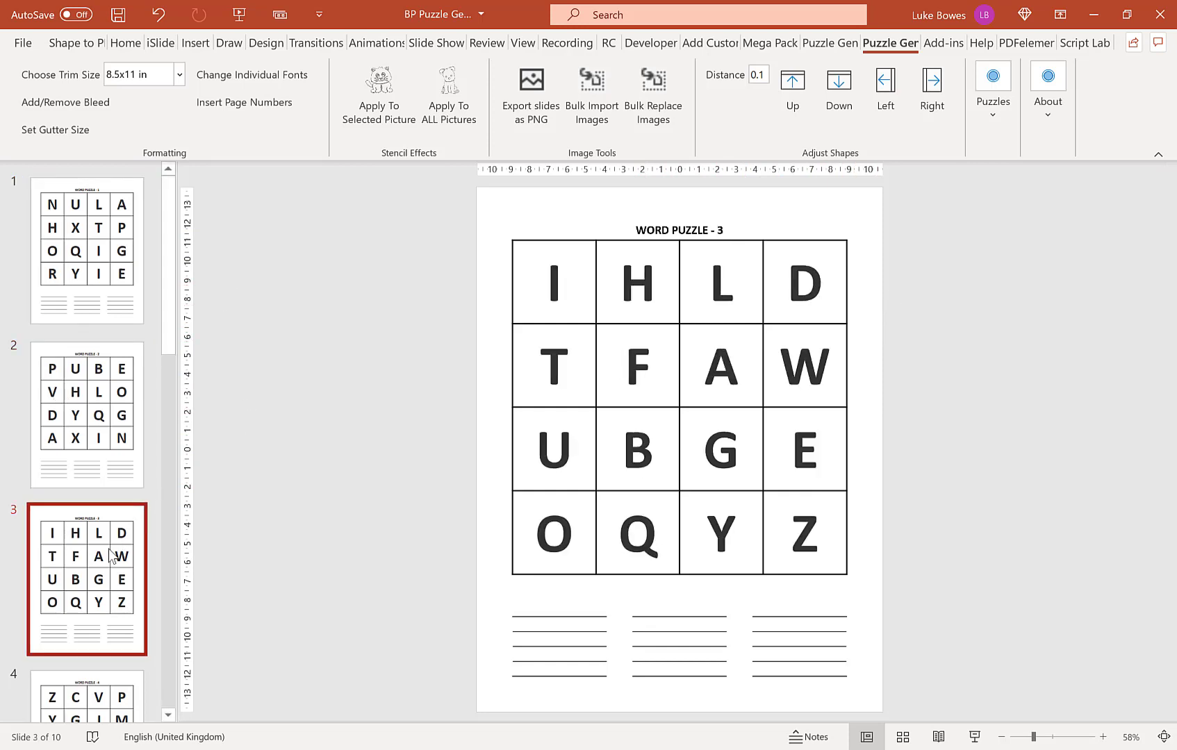
{"action": "left_click", "coordinate": [108, 244]}
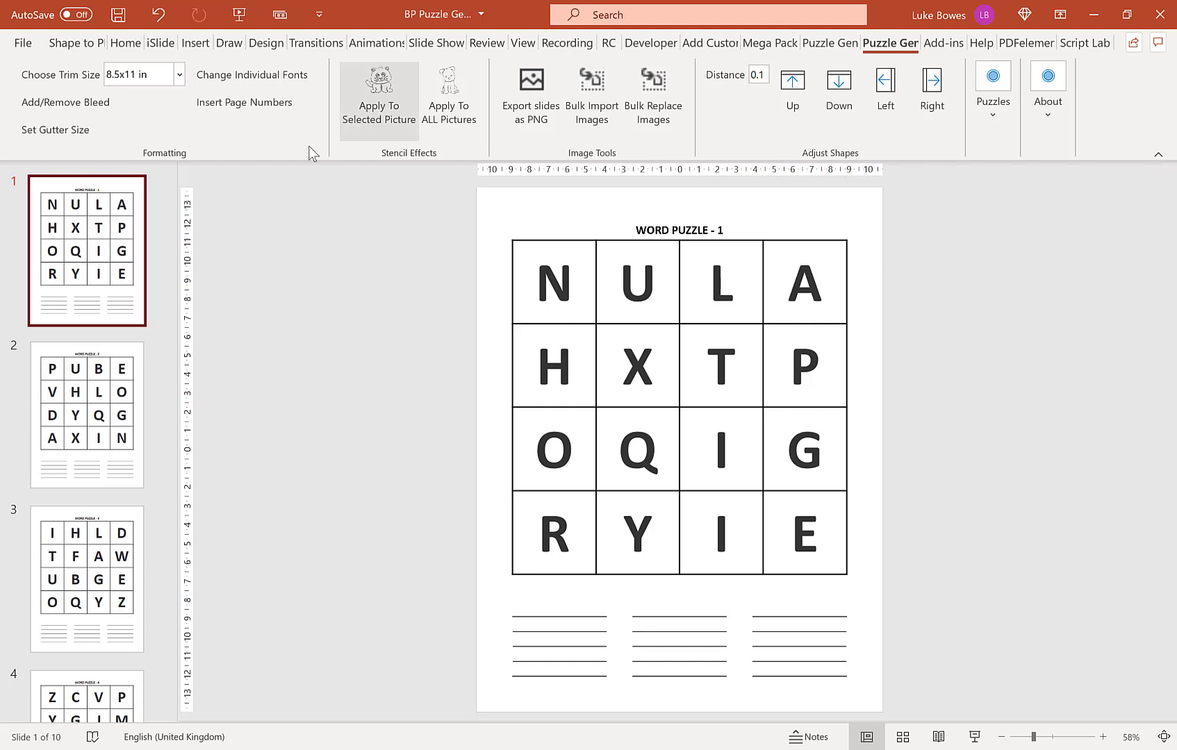
{"action": "double_click", "coordinate": [633, 639]}
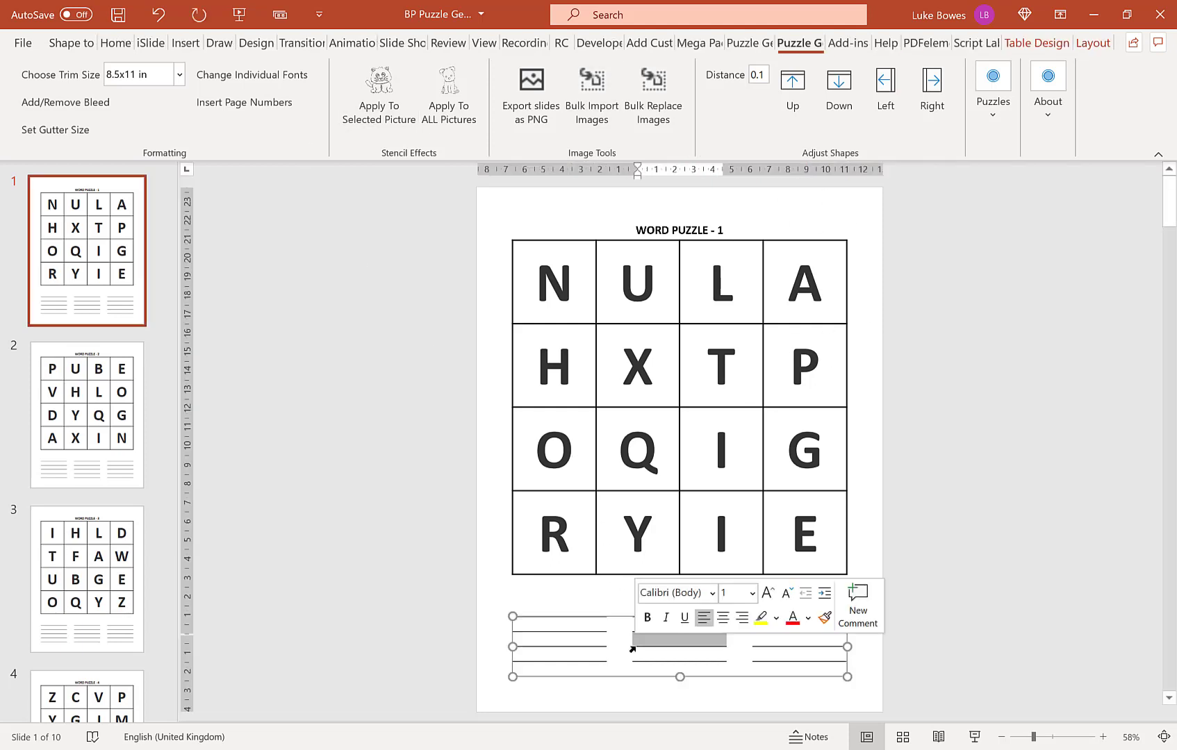
{"action": "left_click", "coordinate": [582, 617]}
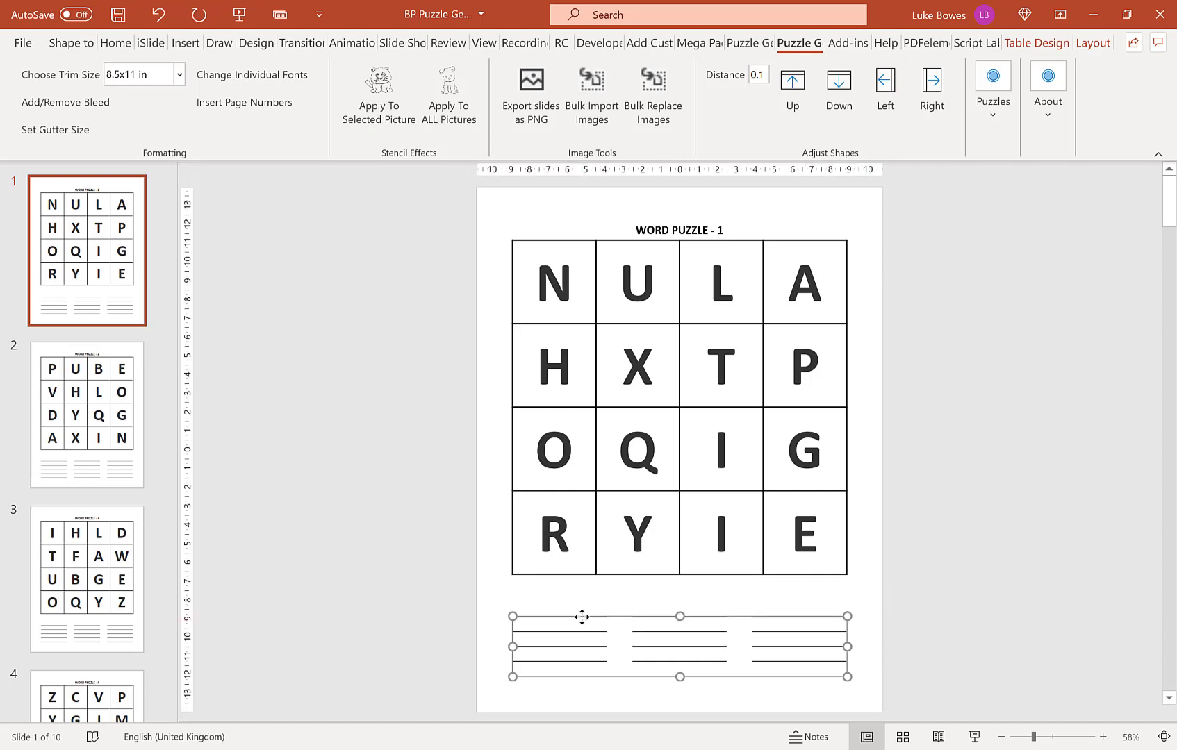
- Shift the answer lines up by a distance of 0.5 on all slides
{"action": "left_click", "coordinate": [760, 76]}
{"action": "type", "text": "0.1"}
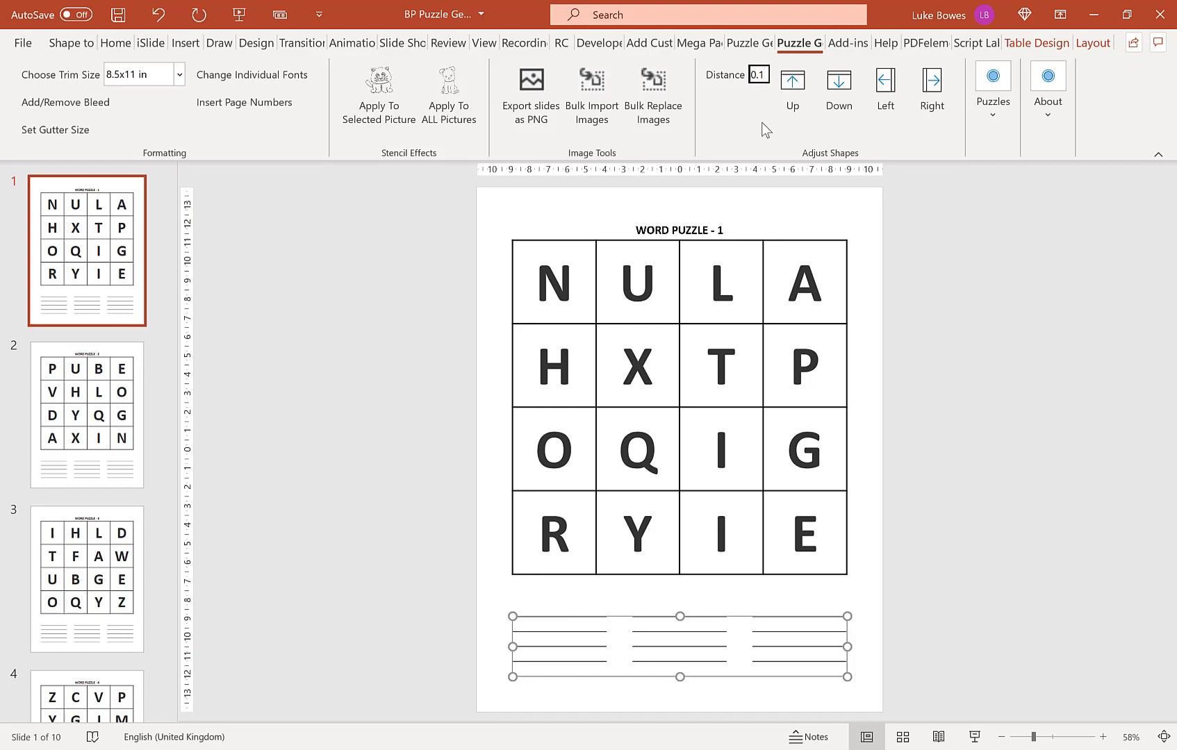
{"action": "key", "text": "BackSpace"}
{"action": "type", "text": "5"}
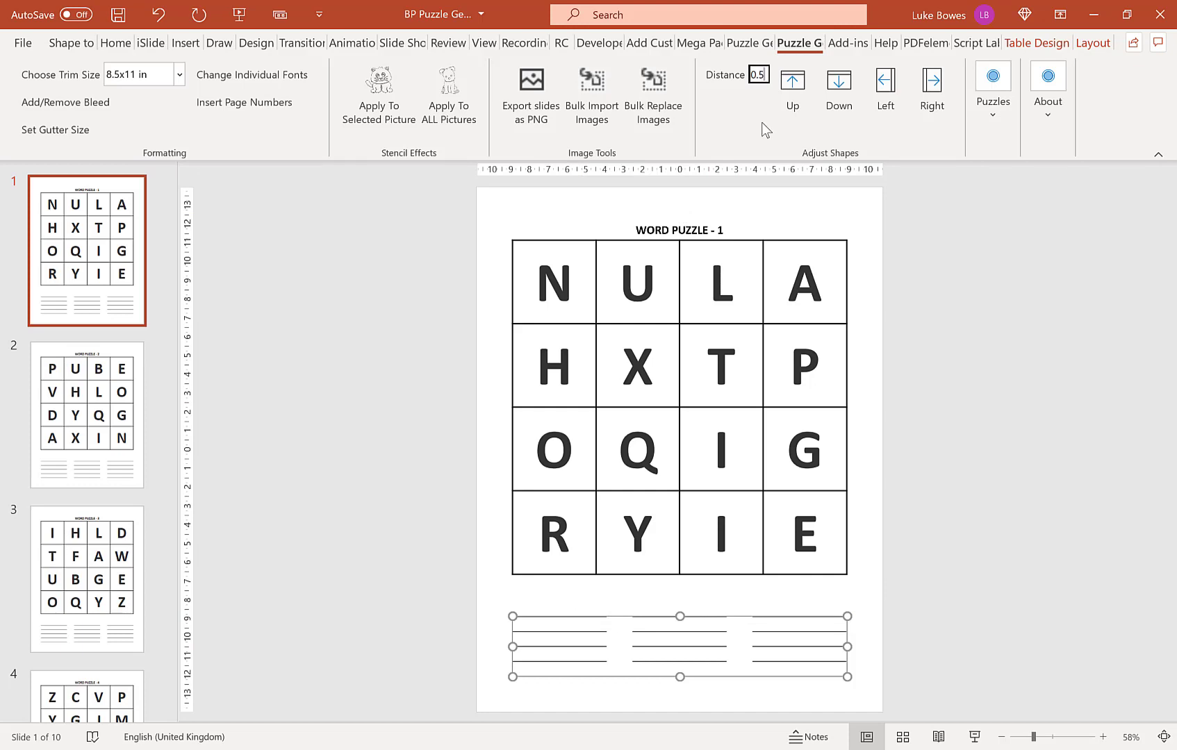
{"action": "left_click", "coordinate": [797, 107]}
{"action": "left_click", "coordinate": [758, 456]}
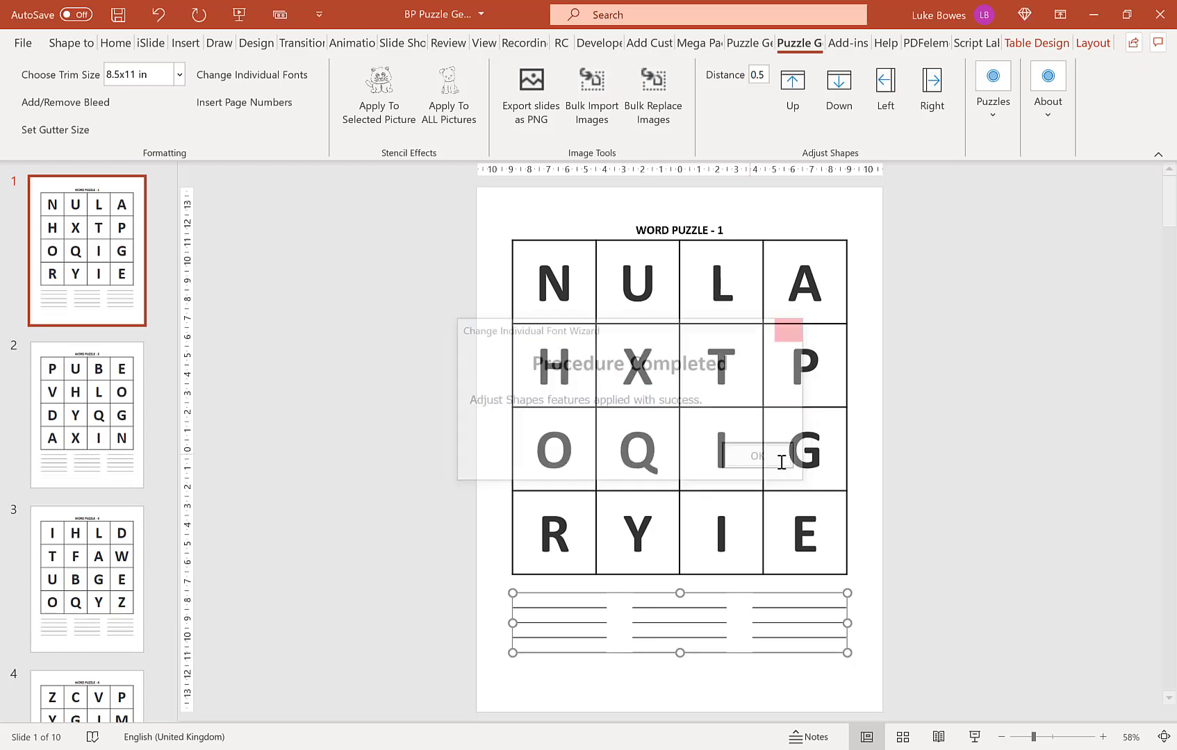
{"action": "left_click", "coordinate": [66, 431]}
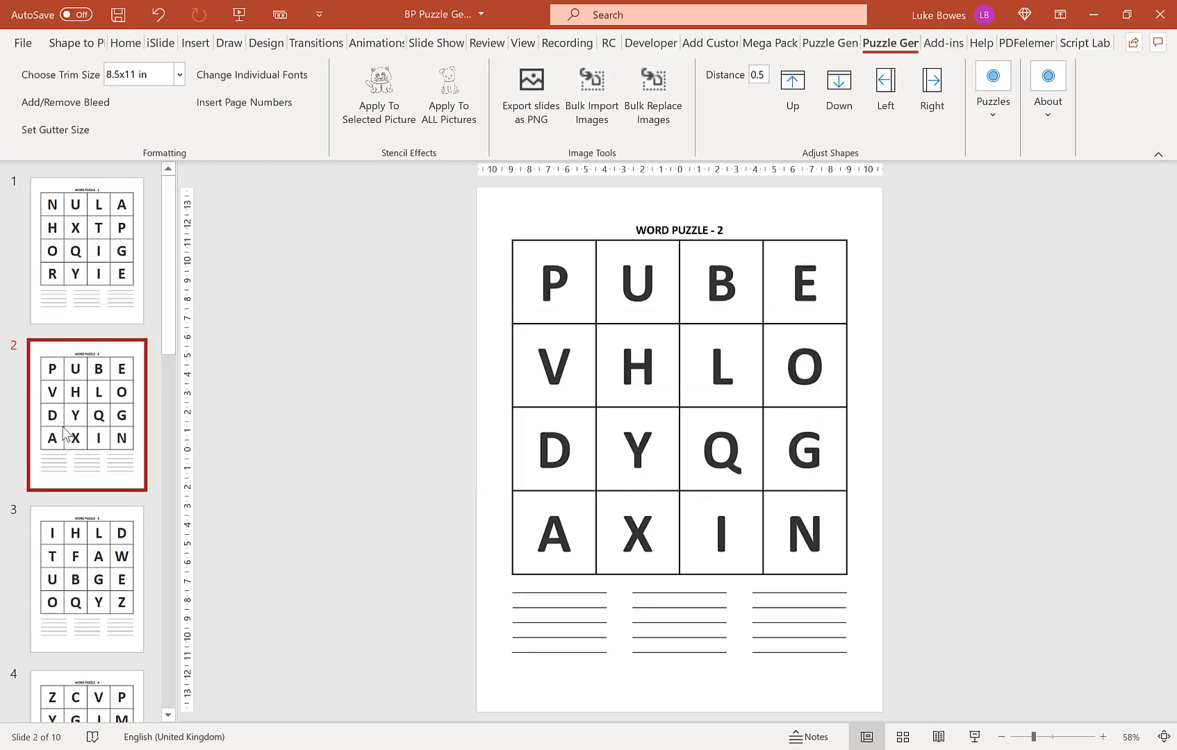
{"action": "left_click", "coordinate": [102, 562]}
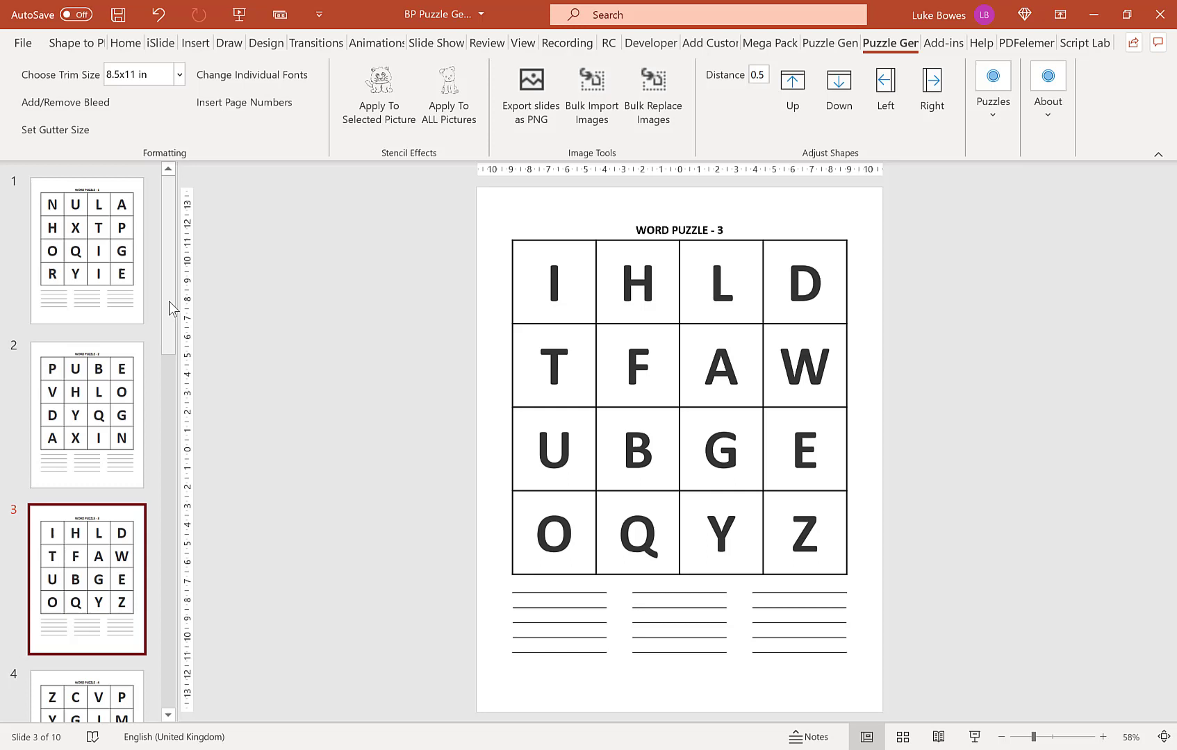
{"action": "left_click_drag", "start_coordinate": [170, 302], "coordinate": [167, 424]}
{"action": "left_click", "coordinate": [107, 411]}
{"action": "left_click", "coordinate": [96, 524]}
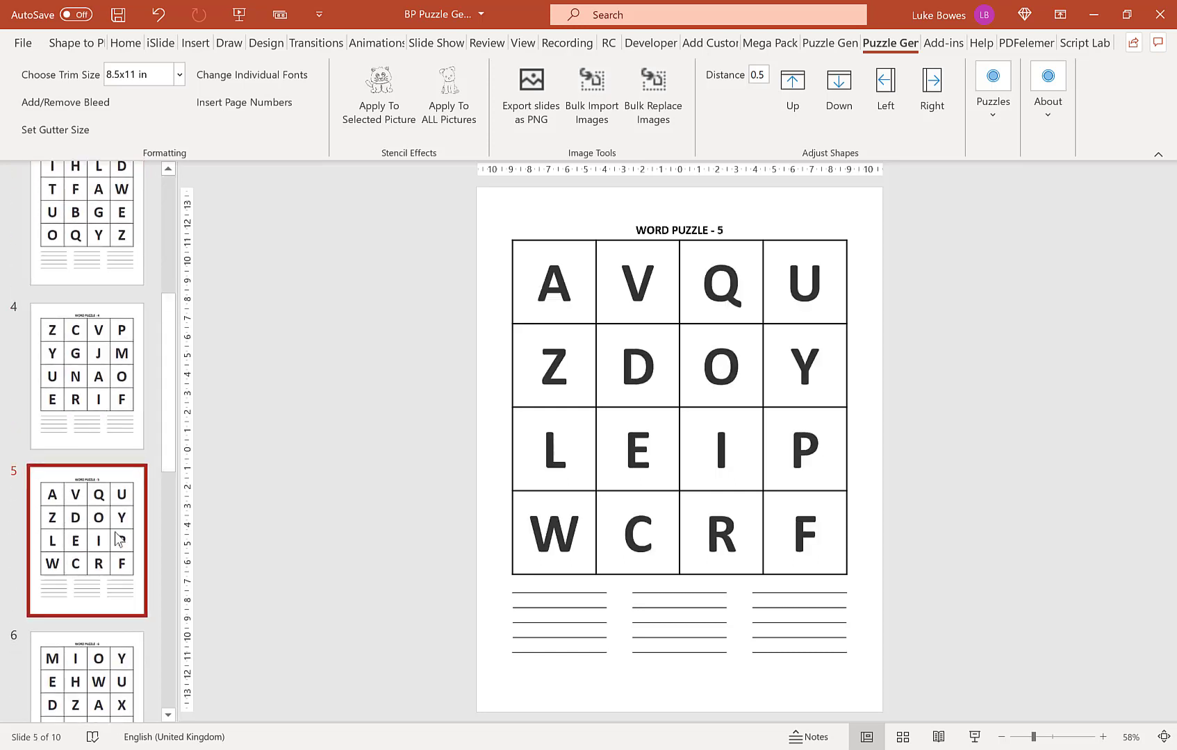
{"action": "left_click_drag", "start_coordinate": [168, 416], "coordinate": [165, 510]}
{"action": "key", "text": "Down"}
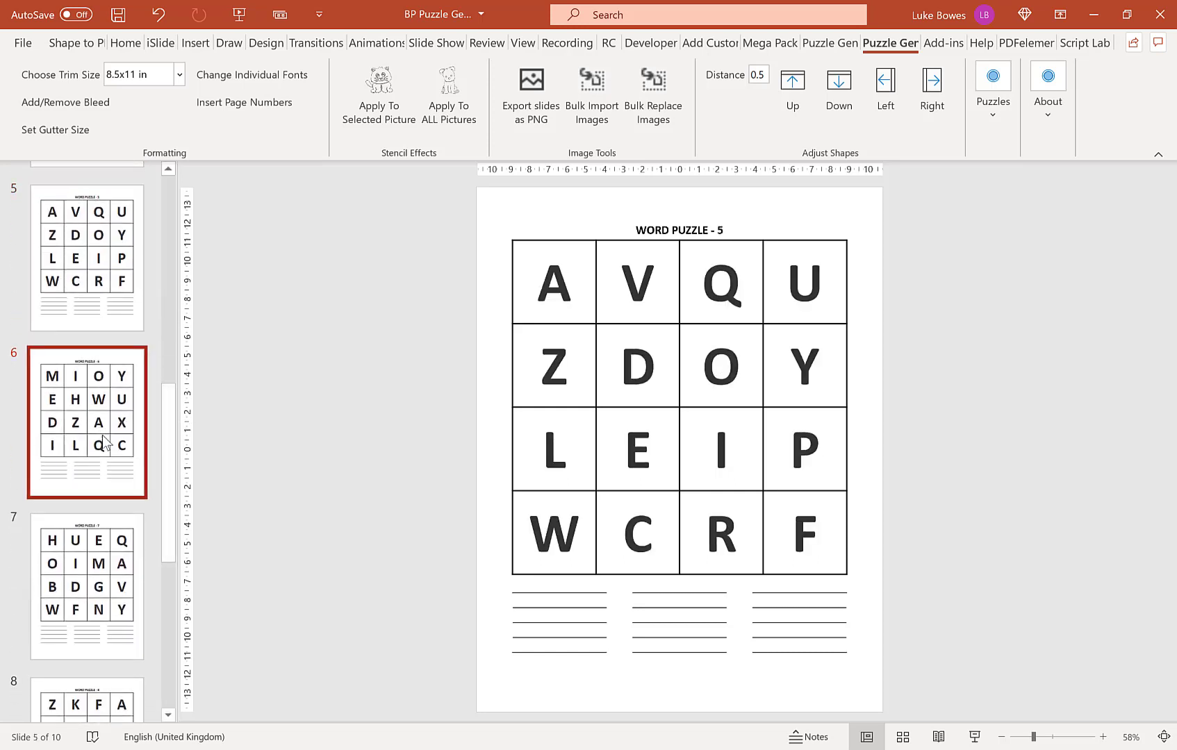
{"action": "key", "text": "Down"}
{"action": "scroll", "coordinate": [164, 518], "scroll_direction": "down", "scroll_amount": 3}
{"action": "key", "text": "Down"}
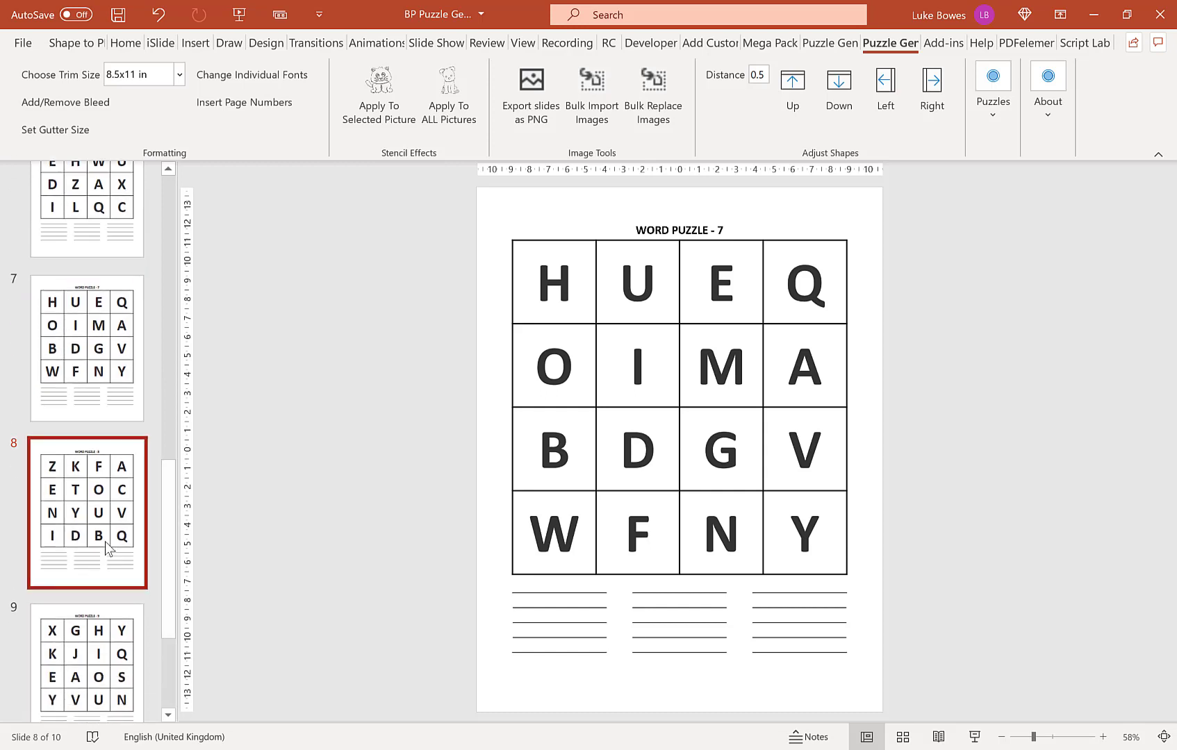
{"action": "left_click_drag", "start_coordinate": [164, 511], "coordinate": [170, 223]}
{"action": "left_click", "coordinate": [63, 223]}
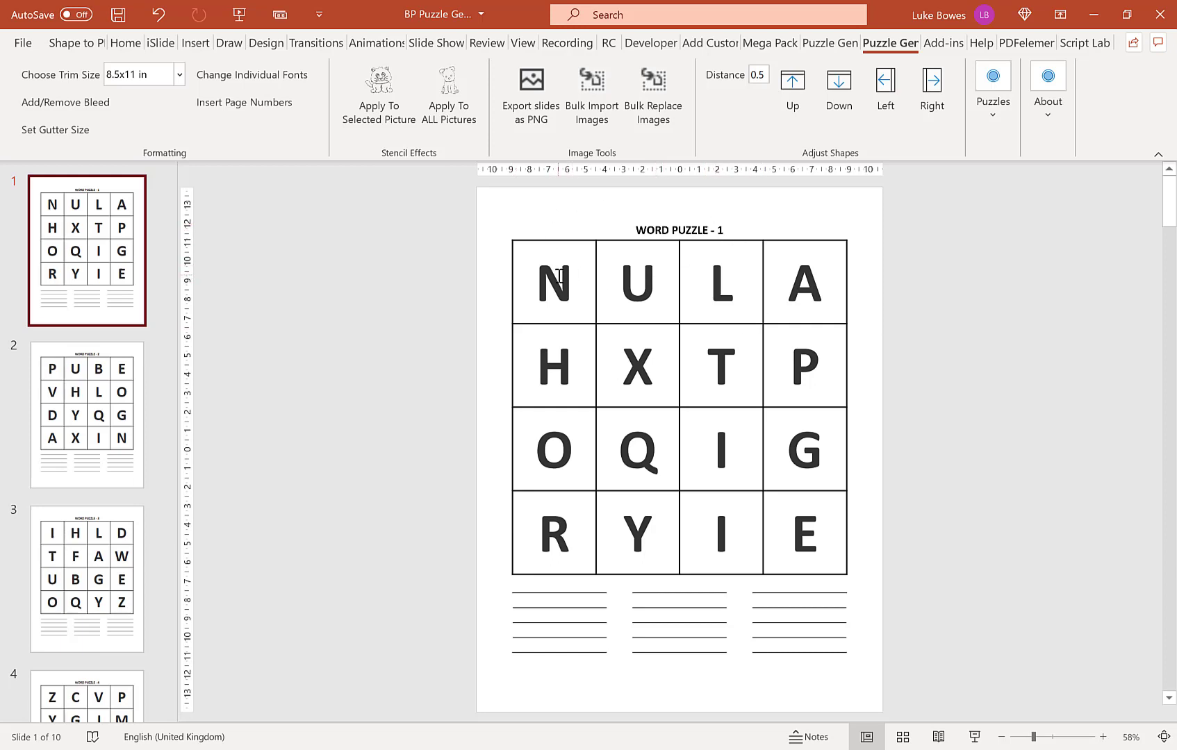
- Set the letter grid's font to dark colour, size 30, on all slides
{"action": "left_click", "coordinate": [539, 233]}
{"action": "left_click", "coordinate": [513, 263]}
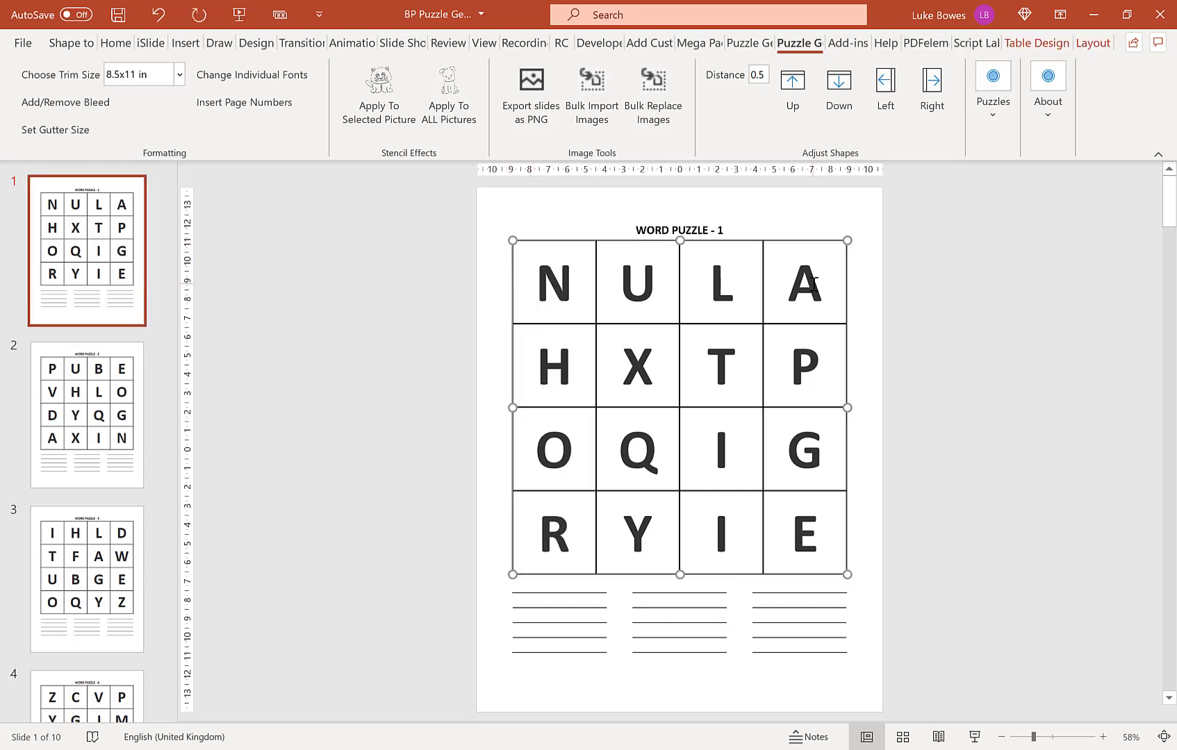
{"action": "left_click", "coordinate": [270, 78]}
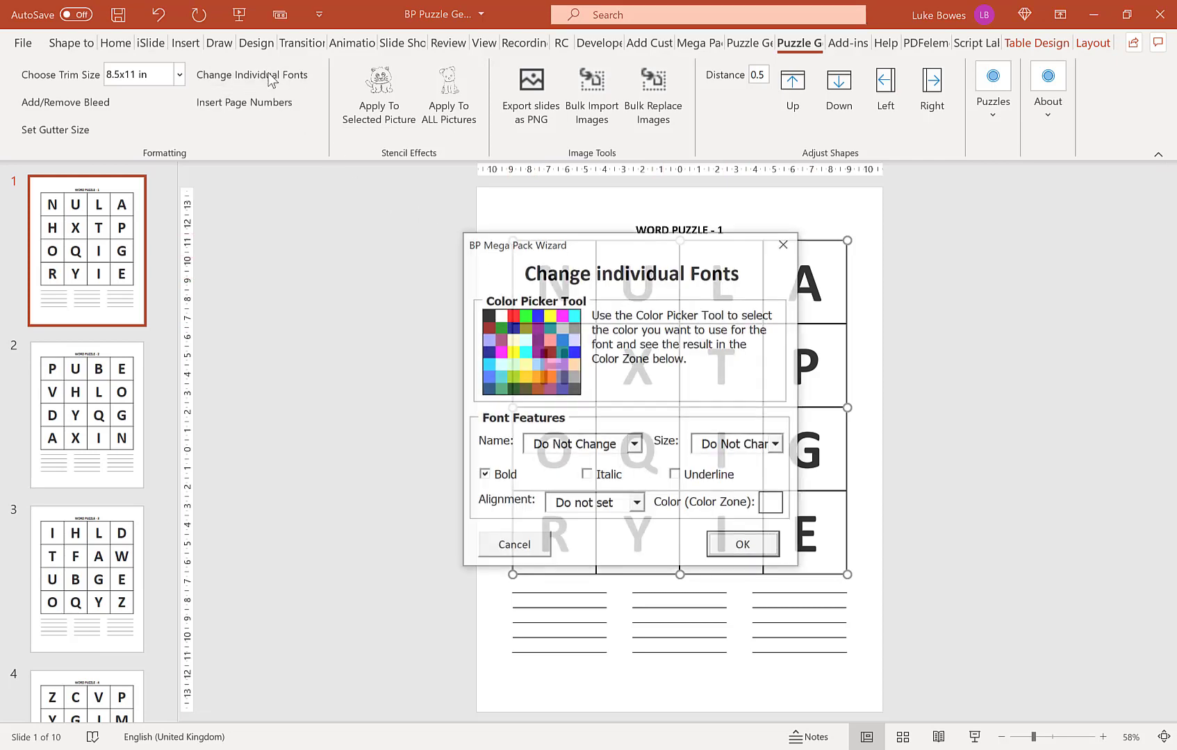
{"action": "left_click", "coordinate": [574, 389]}
{"action": "left_click", "coordinate": [733, 447]}
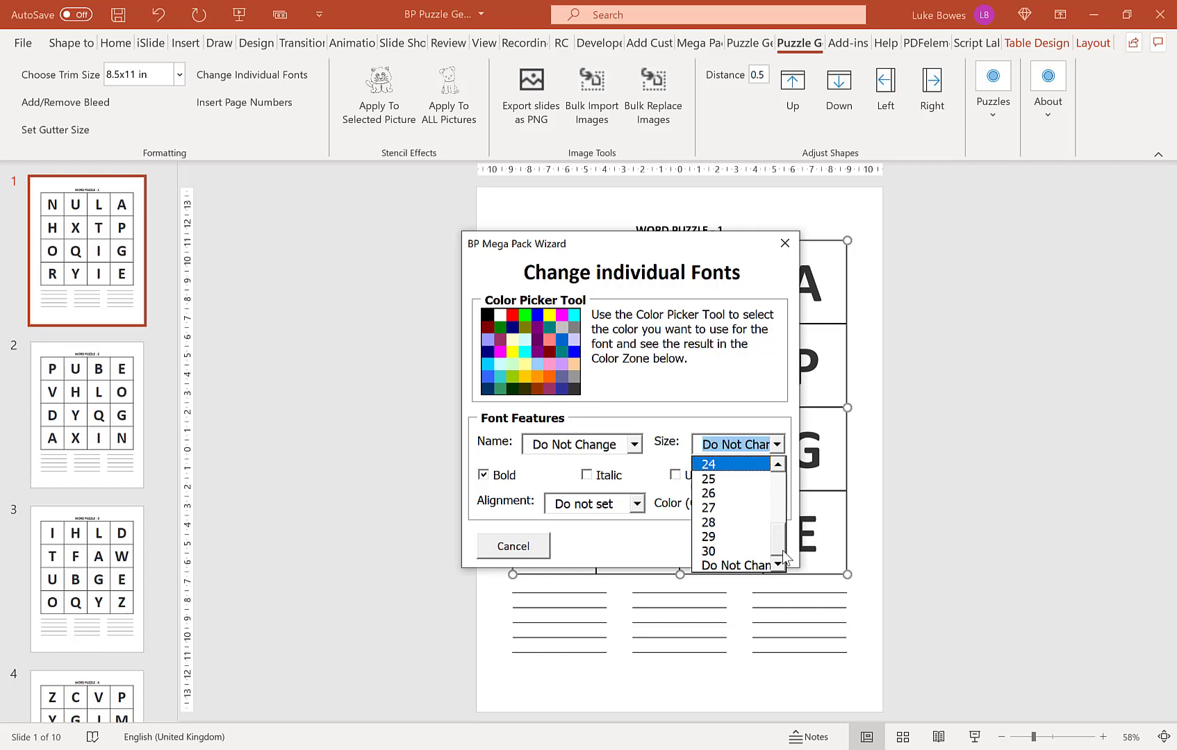
{"action": "mouse_move", "coordinate": [778, 542]}
{"action": "left_mouse_down"}
{"action": "mouse_move", "coordinate": [779, 490]}
{"action": "mouse_move", "coordinate": [778, 549]}
{"action": "left_mouse_up"}
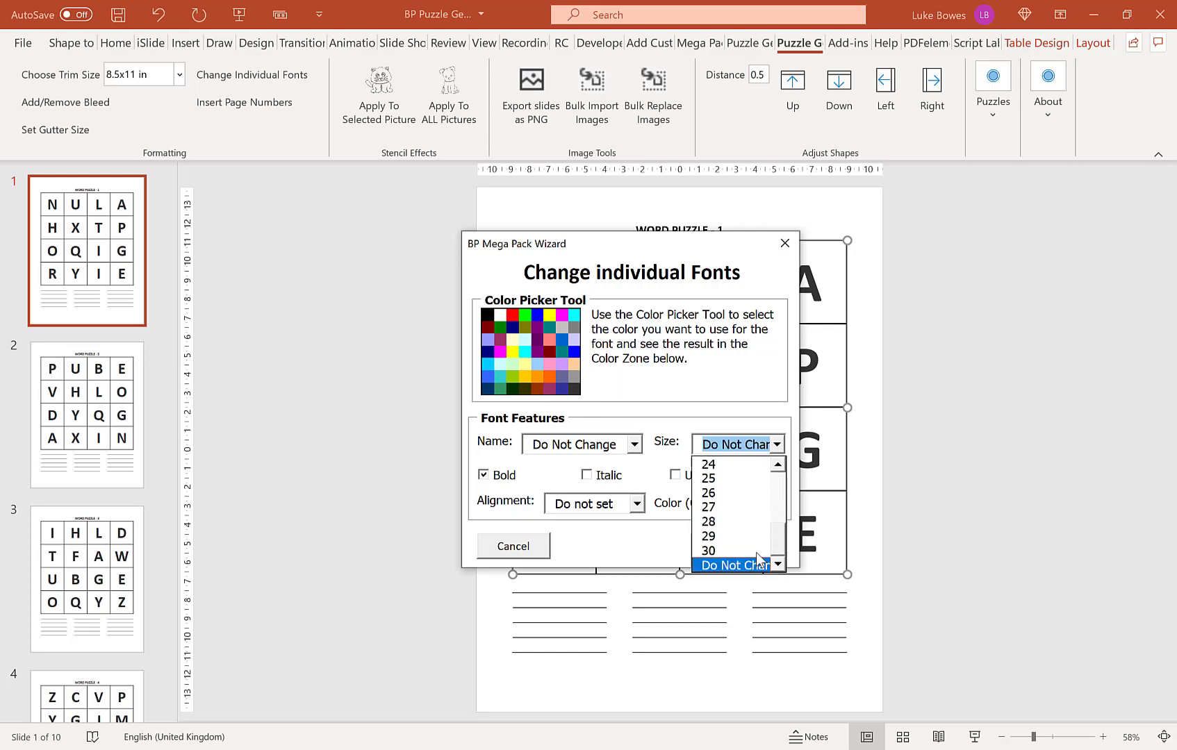
{"action": "left_click", "coordinate": [745, 550]}
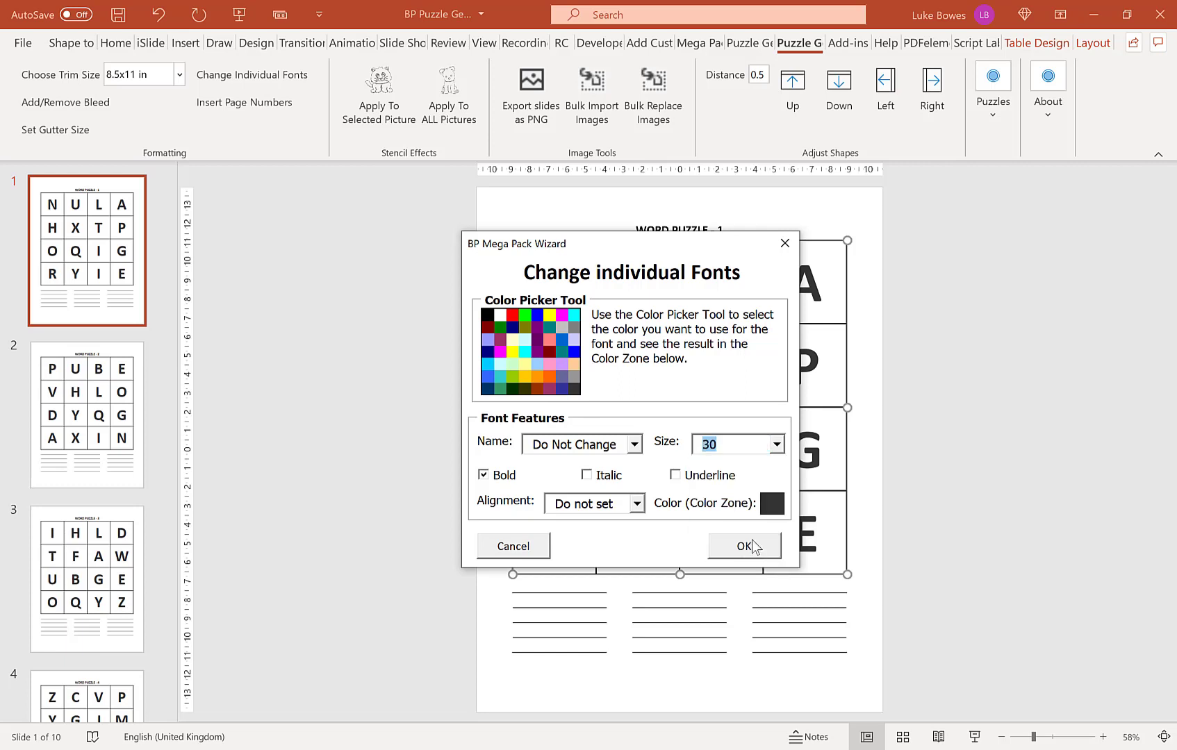
{"action": "left_click", "coordinate": [744, 547]}
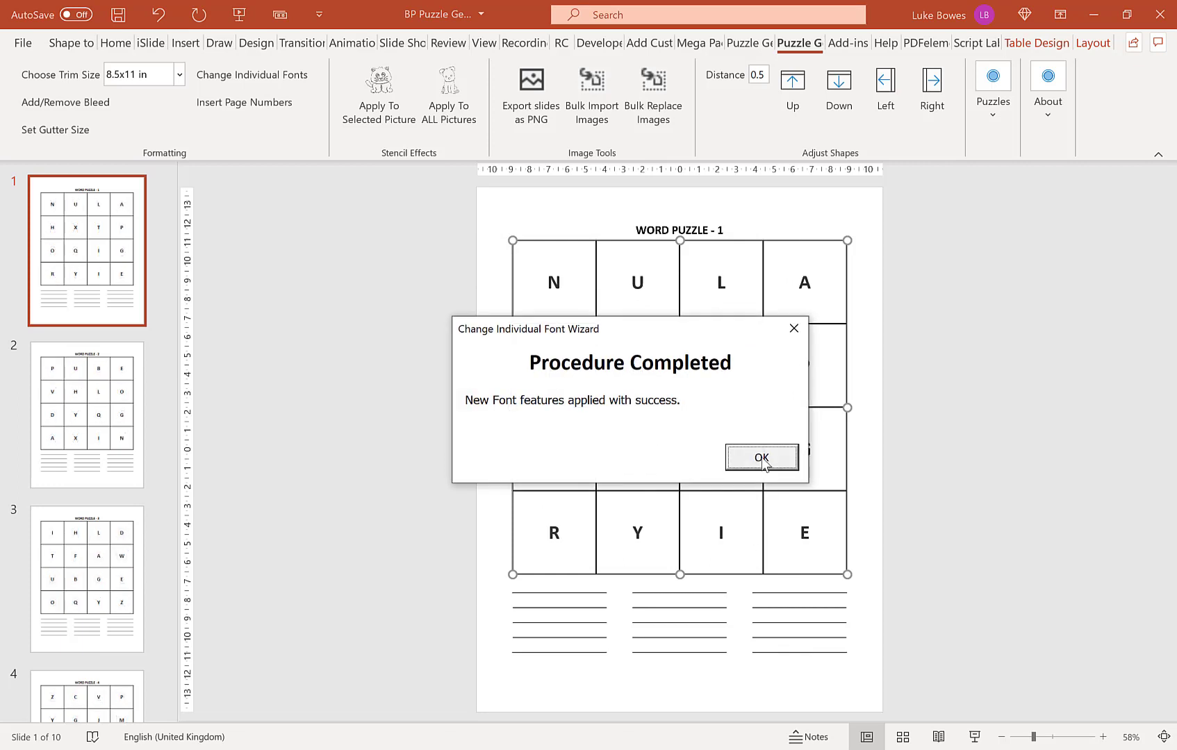
{"action": "left_click", "coordinate": [764, 458]}
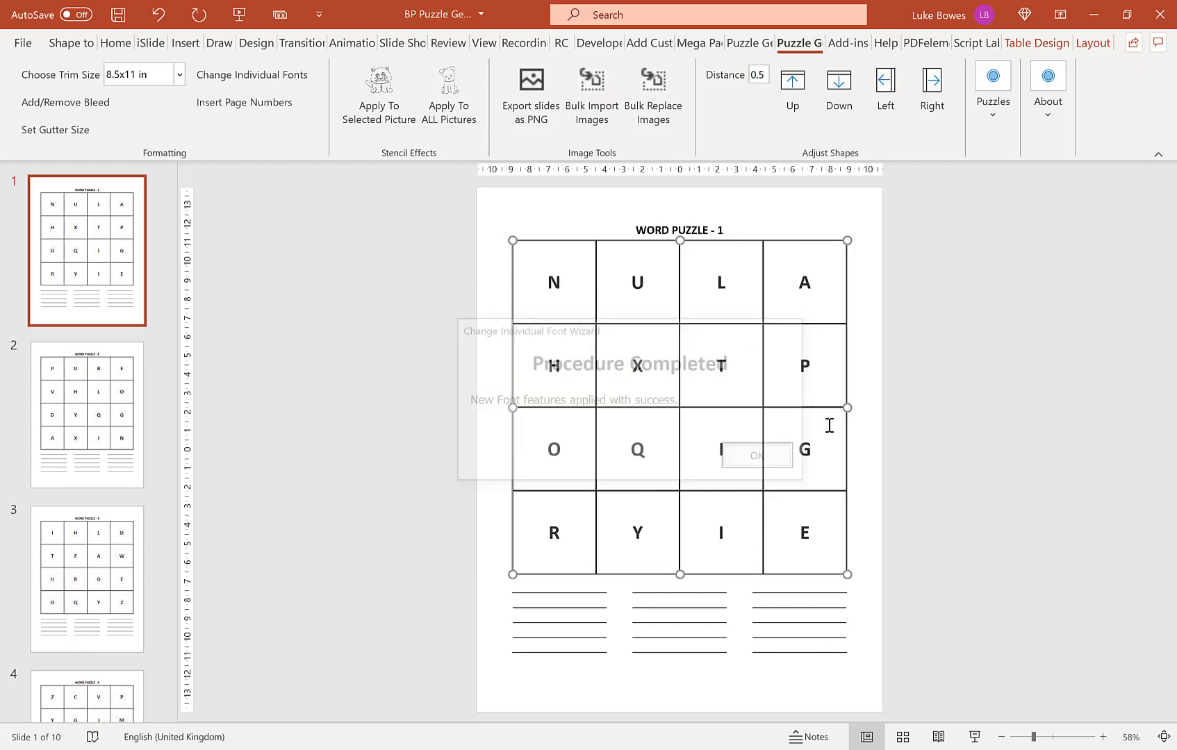
- Give the WORD PUZZLE title box a dark colour and size 30 font on all slides
{"action": "left_click", "coordinate": [712, 229]}
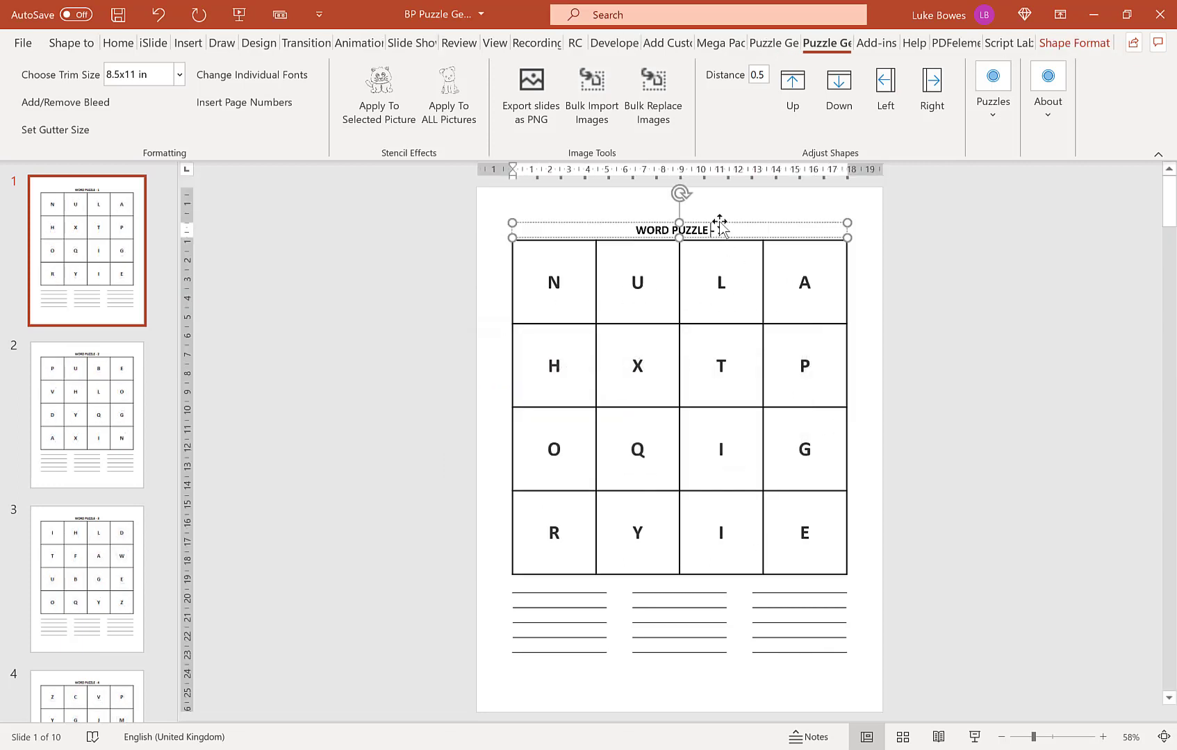
{"action": "left_click", "coordinate": [719, 221]}
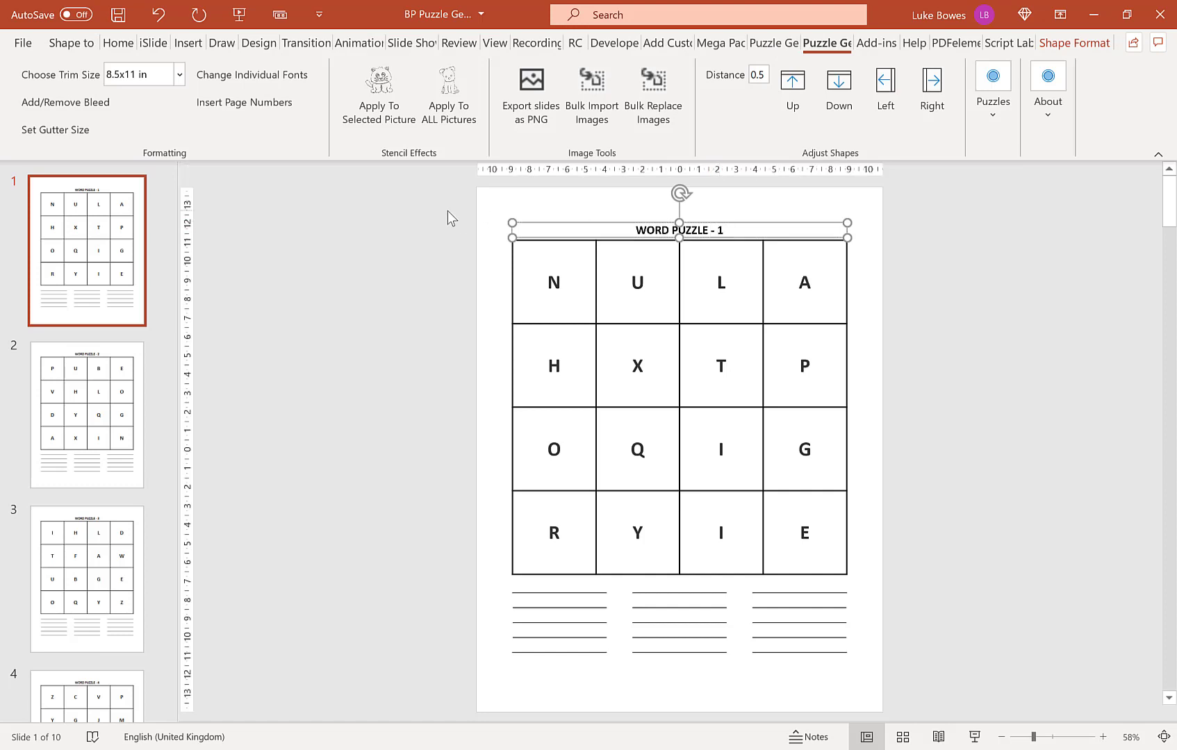
{"action": "left_click", "coordinate": [252, 75]}
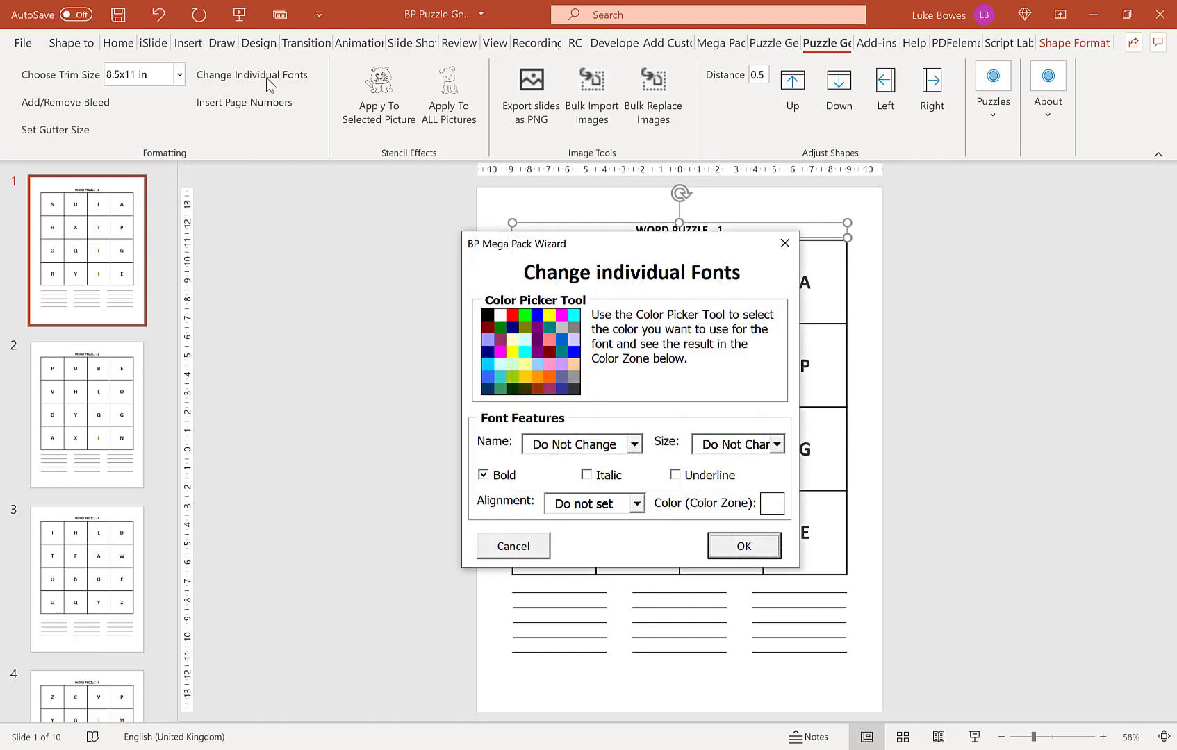
{"action": "left_click", "coordinate": [574, 393]}
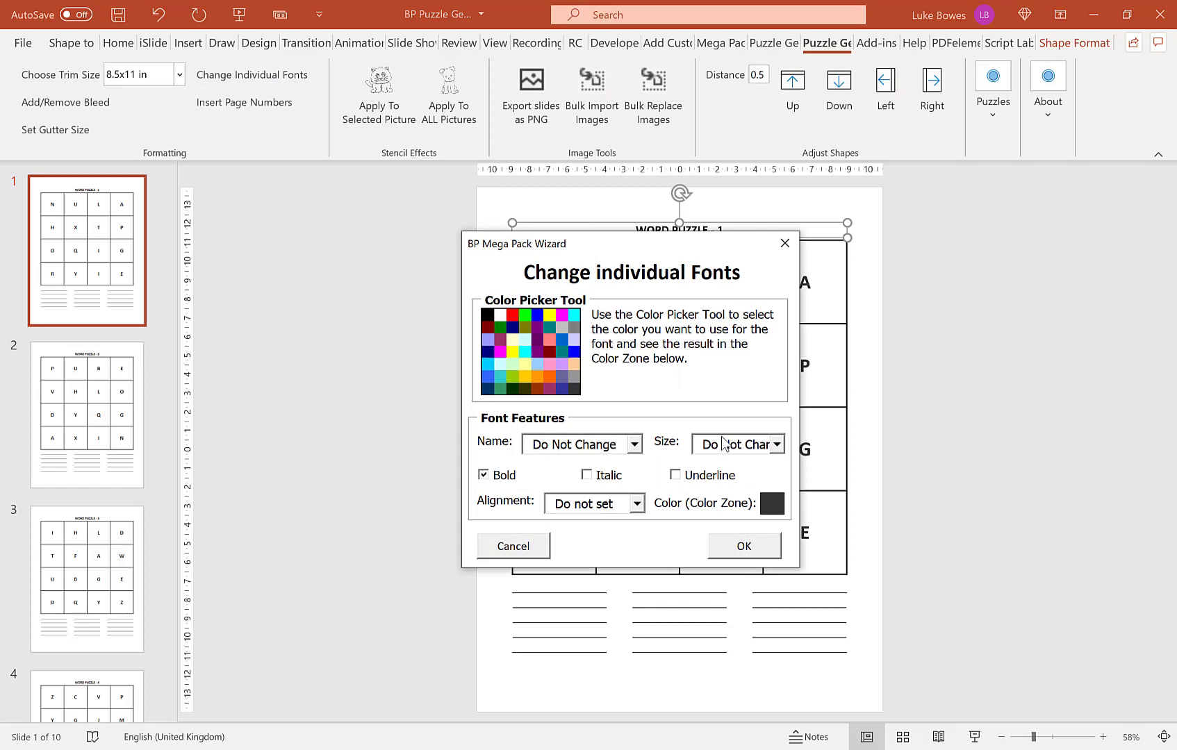
{"action": "left_click", "coordinate": [726, 445]}
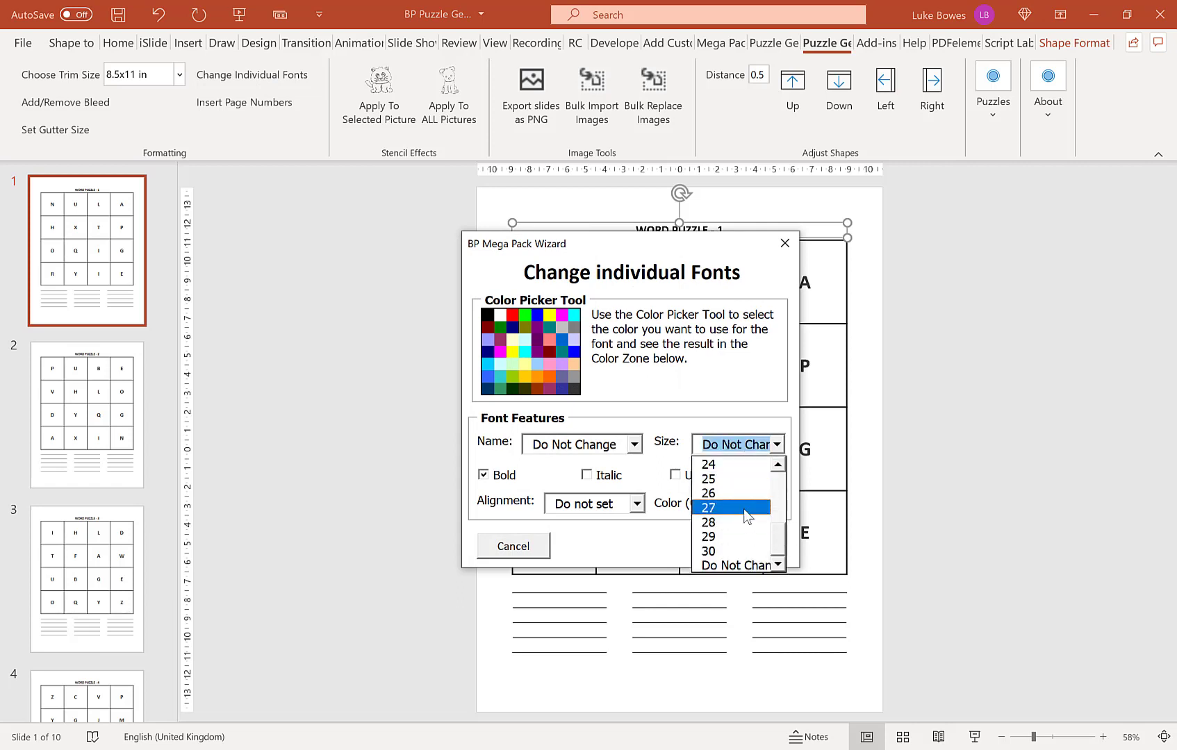
{"action": "left_click", "coordinate": [740, 552]}
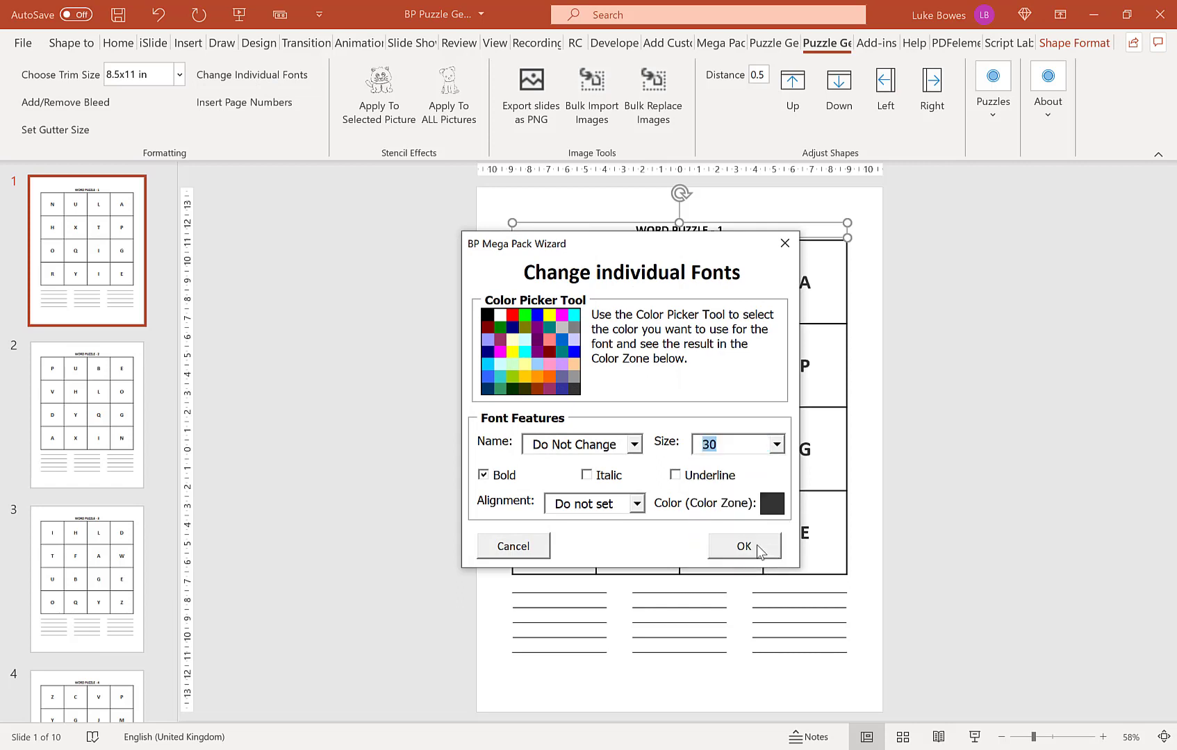
{"action": "left_click", "coordinate": [757, 546]}
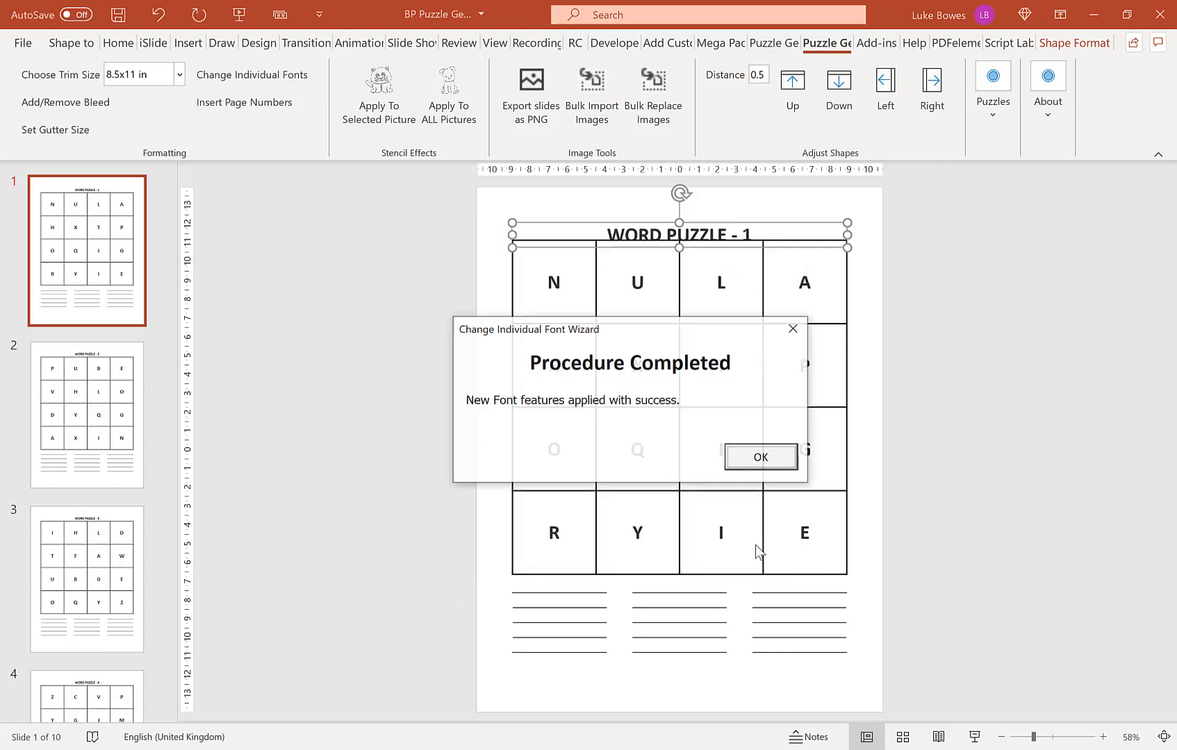
{"action": "left_click", "coordinate": [762, 457]}
{"action": "left_click", "coordinate": [643, 243]}
{"action": "left_click", "coordinate": [657, 222]}
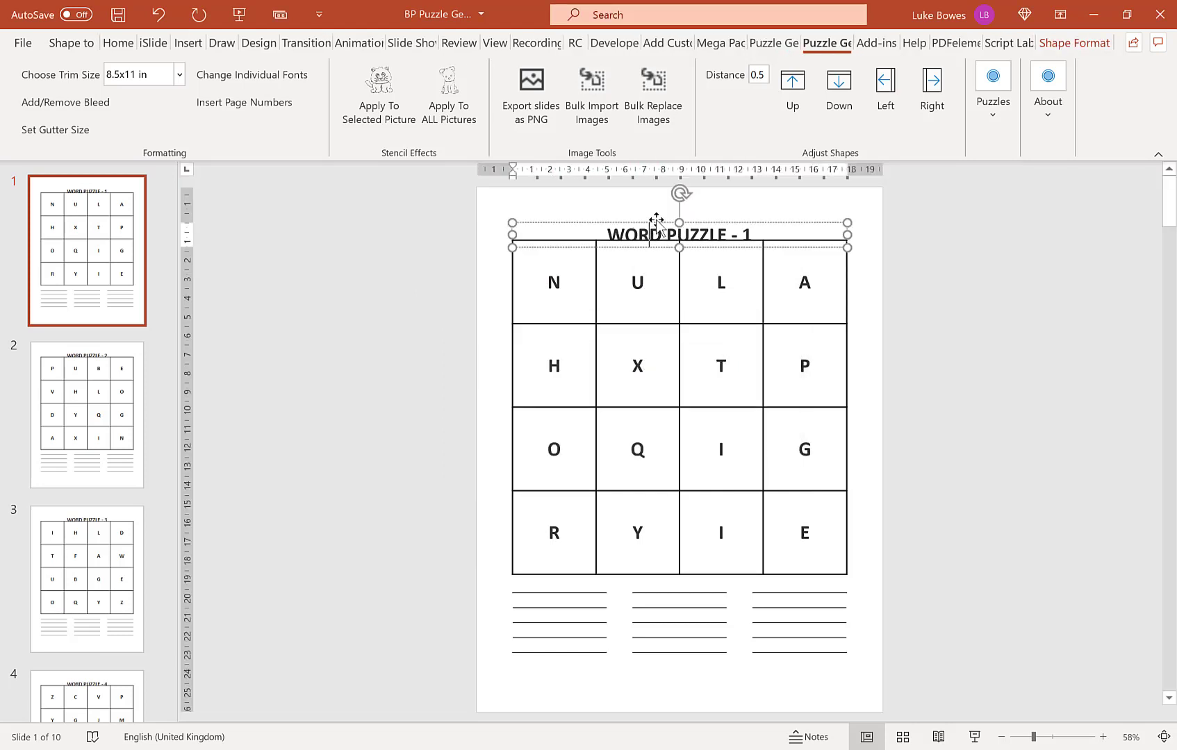
- Move the titles up by 0.3, verifying slides 2 and 3 before returning to slide 1
{"action": "left_click", "coordinate": [759, 74]}
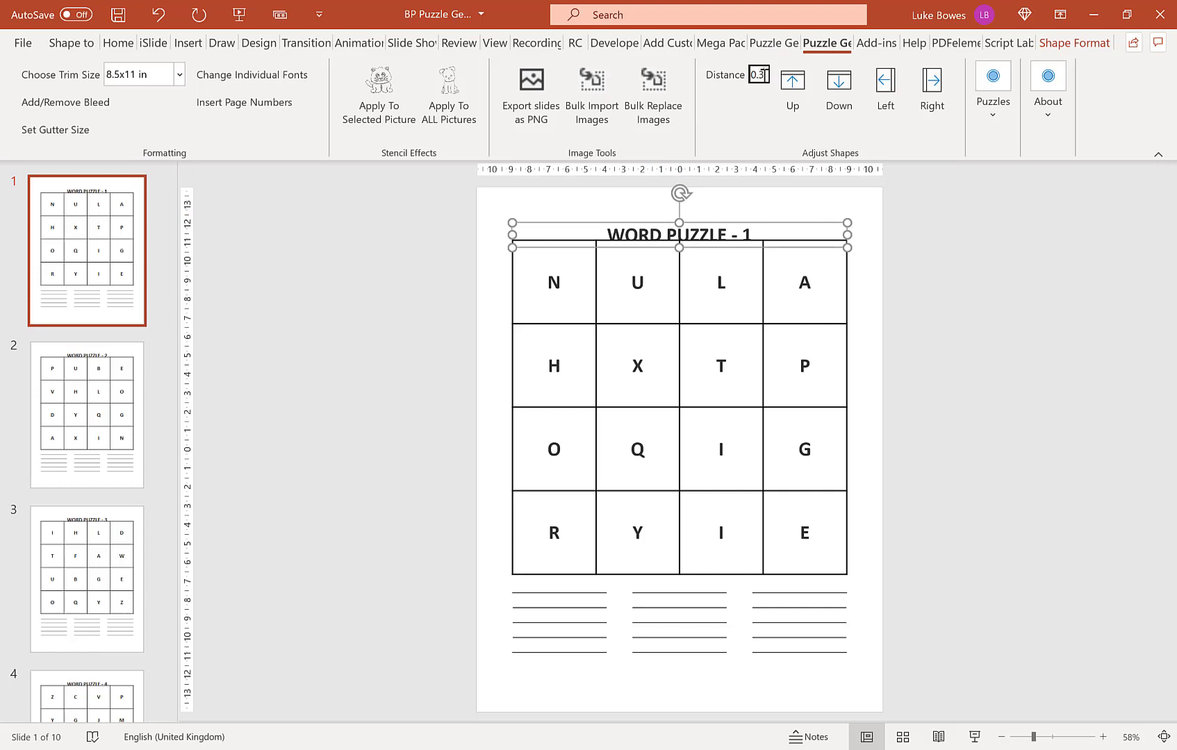
{"action": "type", "text": "0.3"}
{"action": "left_click", "coordinate": [793, 87]}
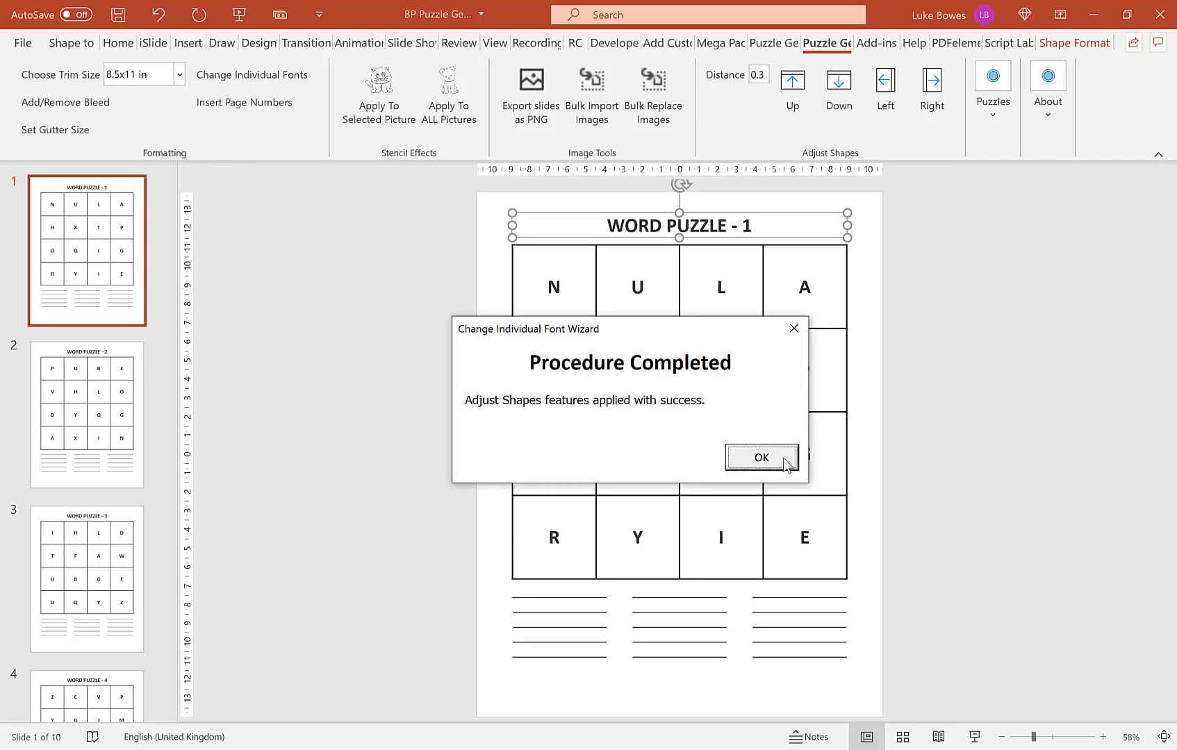
{"action": "left_click", "coordinate": [763, 458]}
{"action": "left_click", "coordinate": [125, 413]}
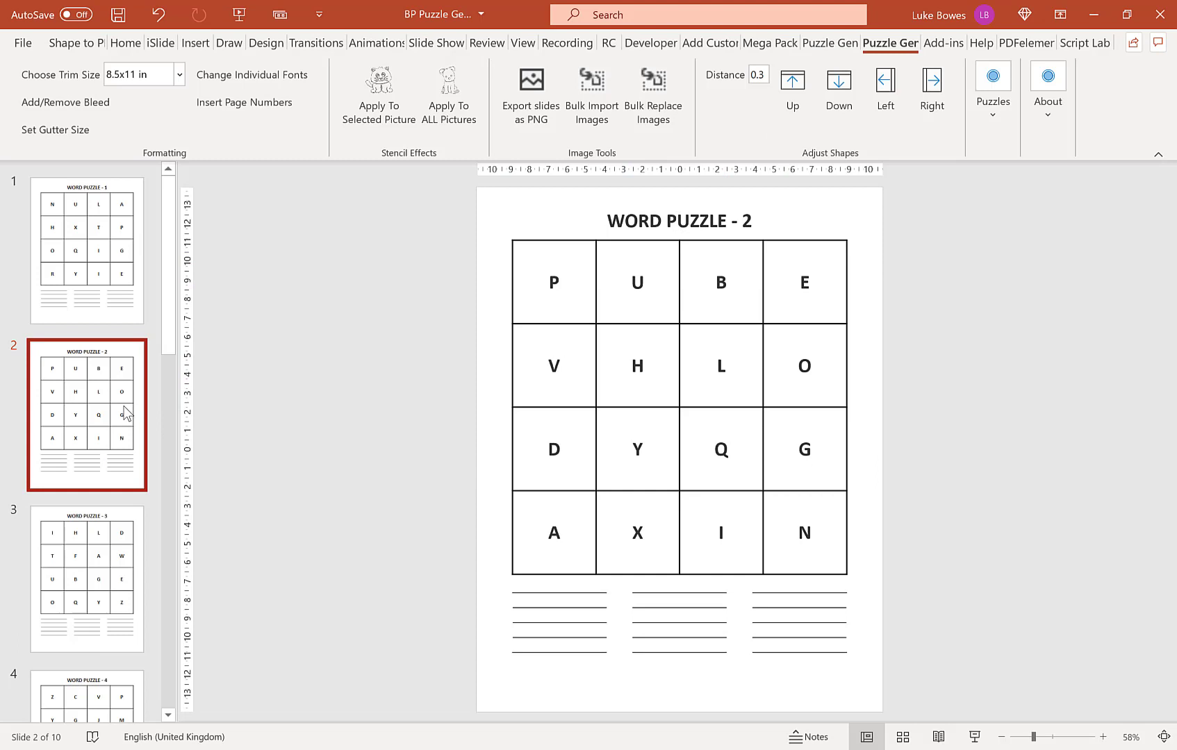
{"action": "left_click", "coordinate": [101, 603]}
{"action": "left_click", "coordinate": [135, 240]}
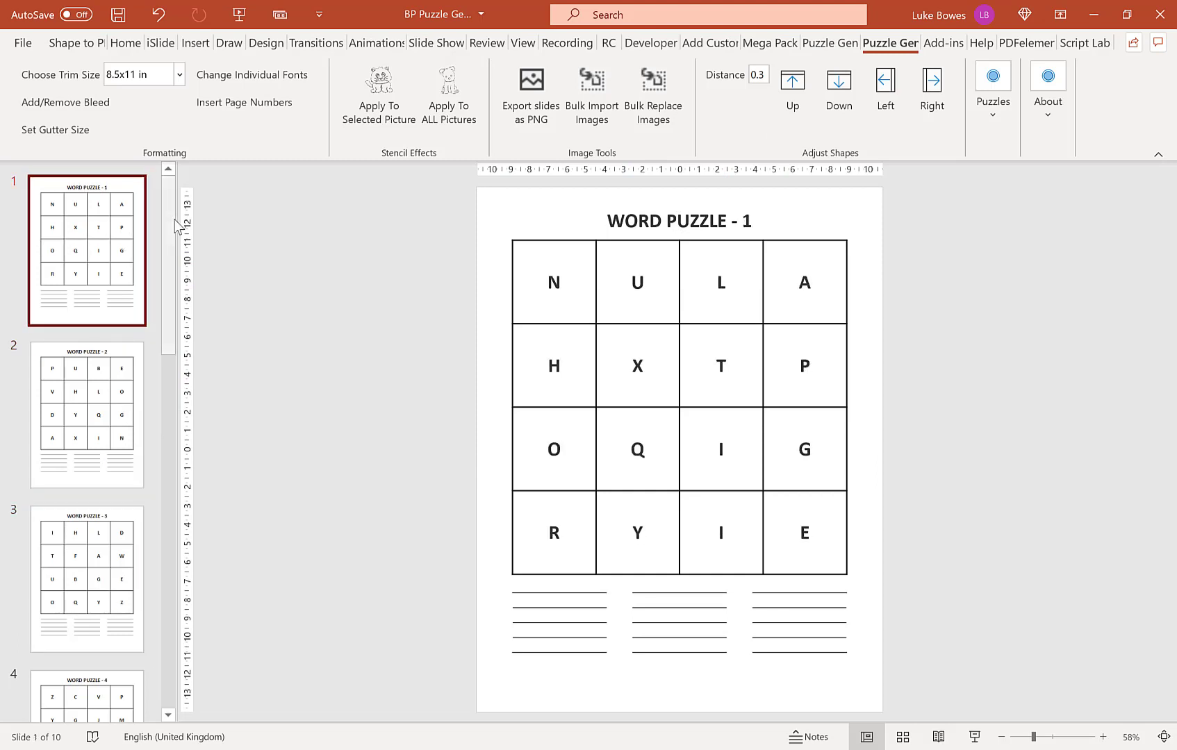
{"action": "left_click_drag", "start_coordinate": [174, 222], "coordinate": [173, 192]}
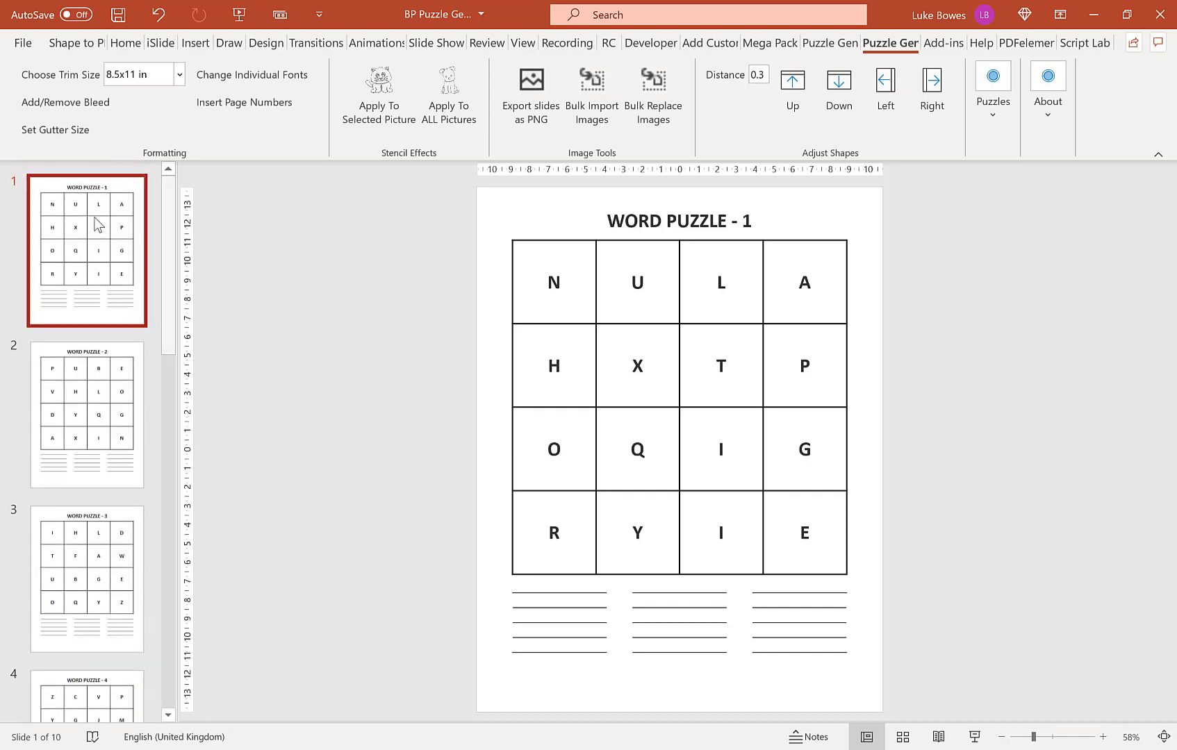